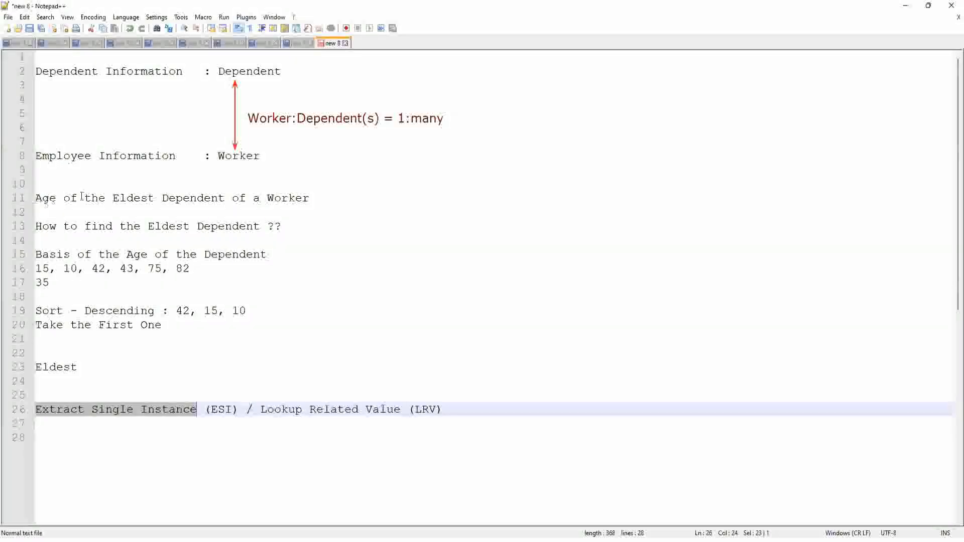
- Switch to Workday and start a proxy session acting as the chosen worker
left_click(318, 198)
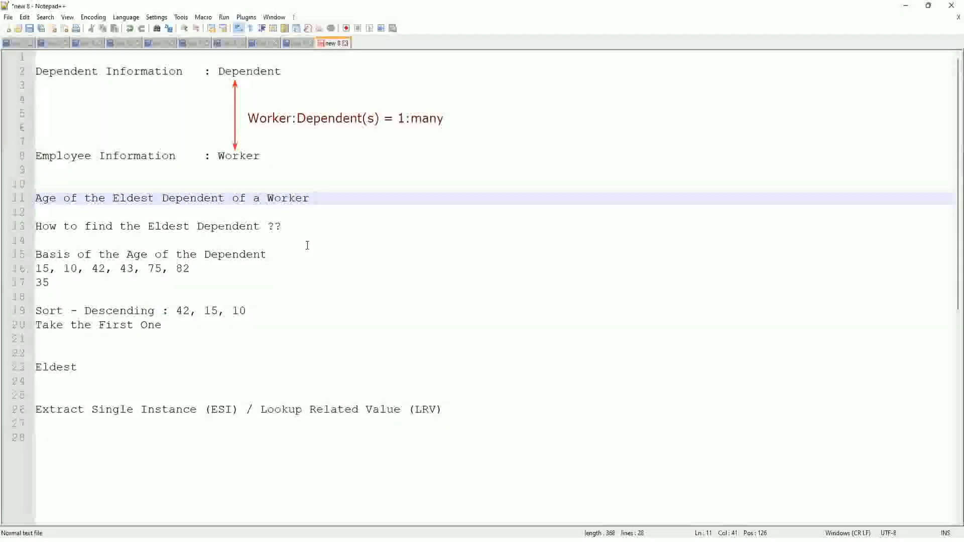
key("alt+Tab")
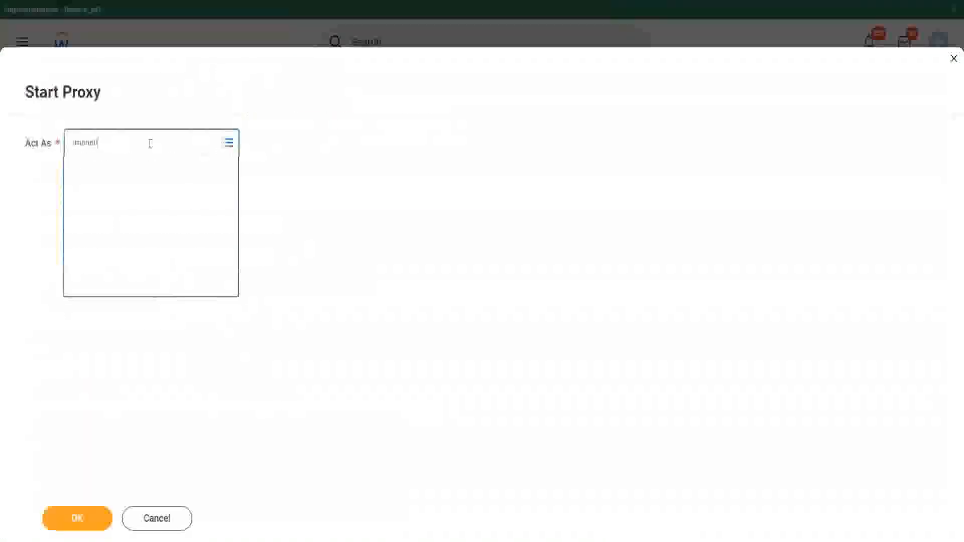
key("Return")
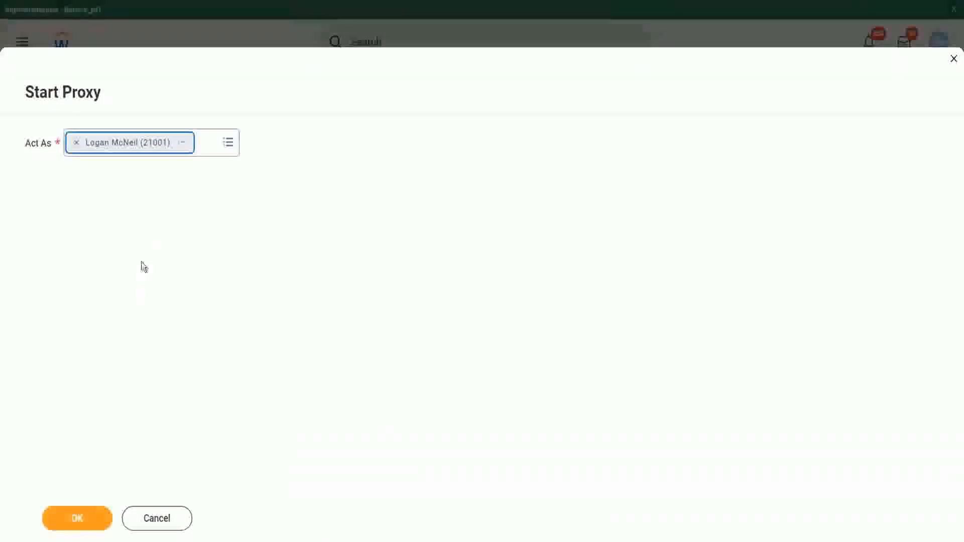
left_click(80, 524)
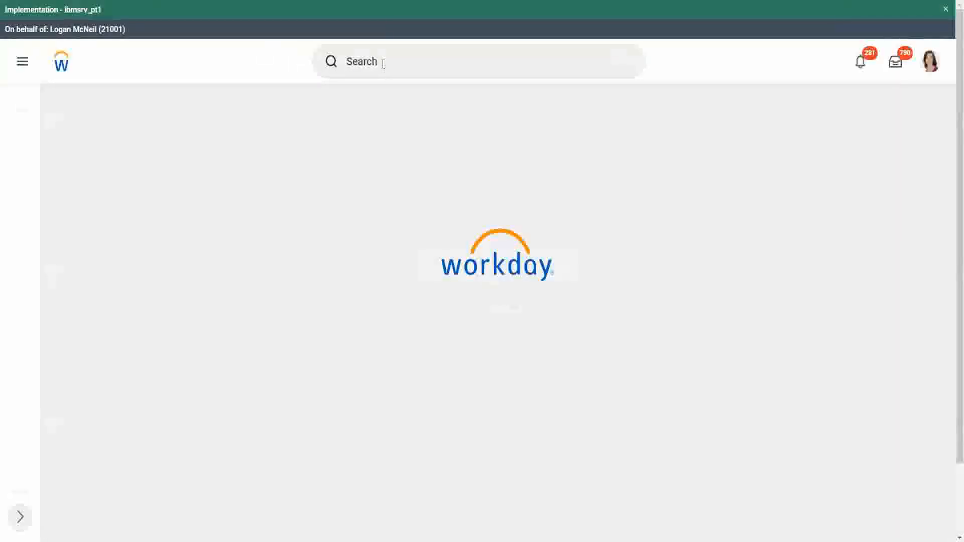
- Search for report definitions with "rd: ww" and open the WW Base Pay Details custom report
left_click(383, 62)
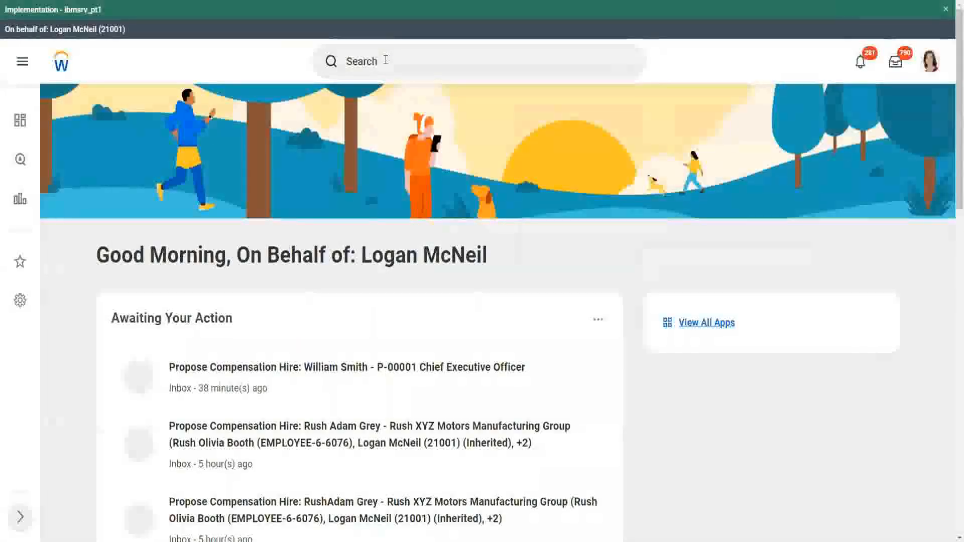
scroll(387, 62, "down", 9)
scroll(370, 78, "up", 9)
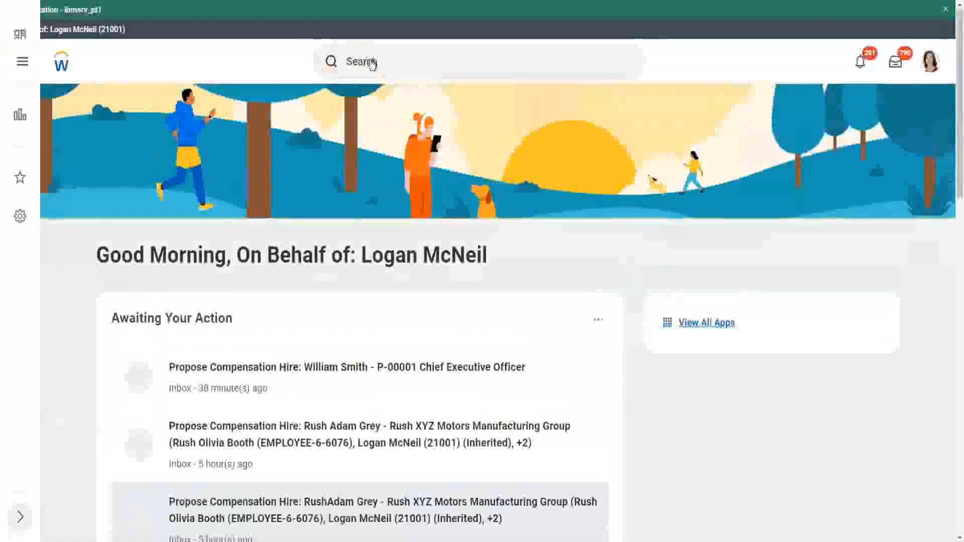
left_click(400, 61)
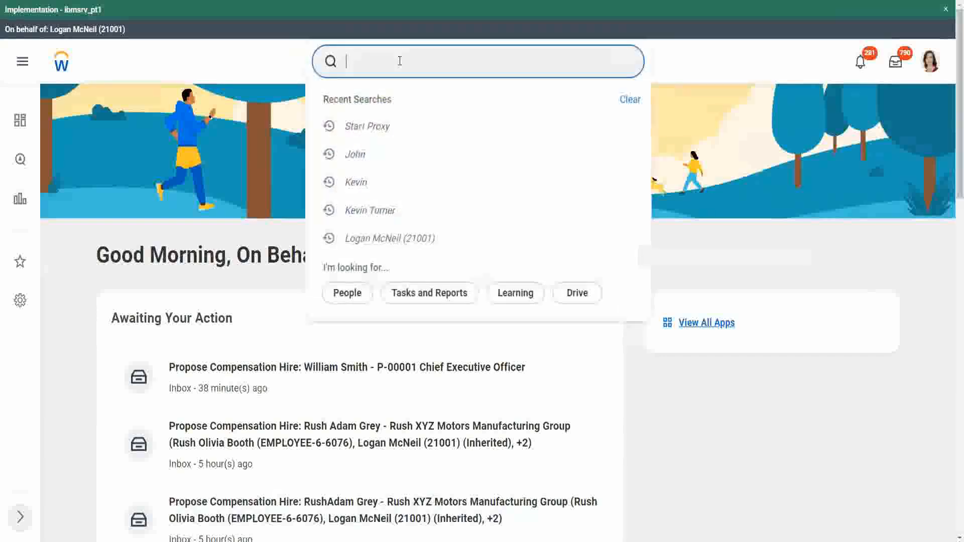
type("rd: ww")
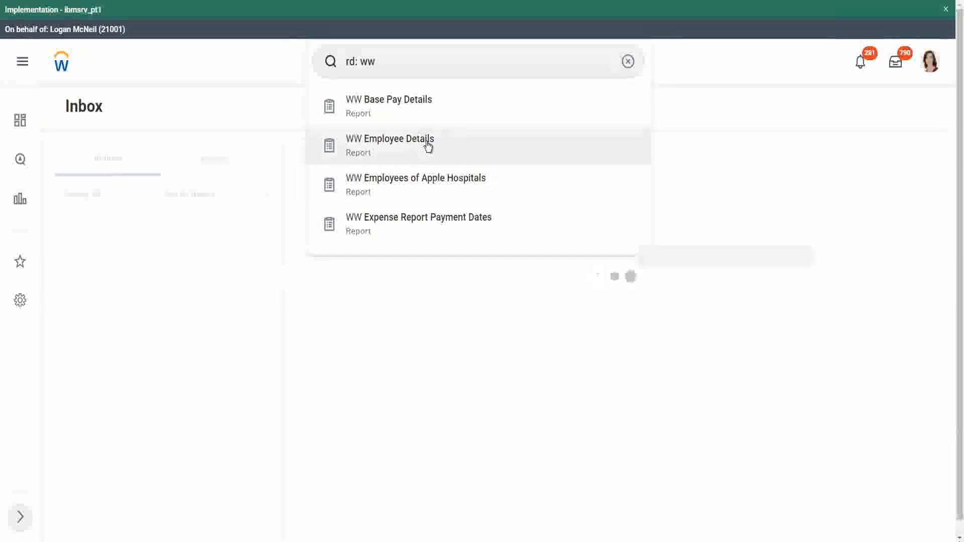
left_click(424, 103)
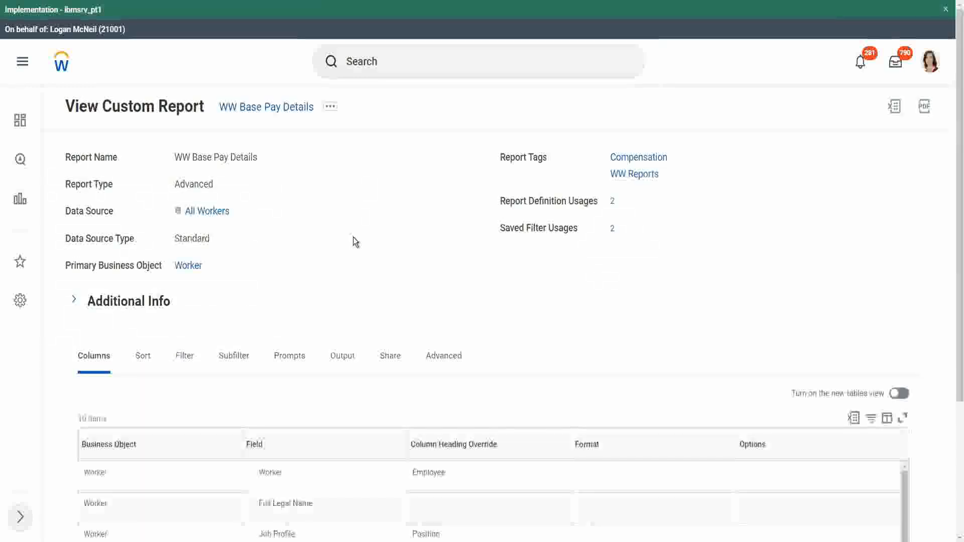
- Run the WW Base Pay Details report with its prefilled hire date range and no saved filter
scroll(355, 241, "down", 5)
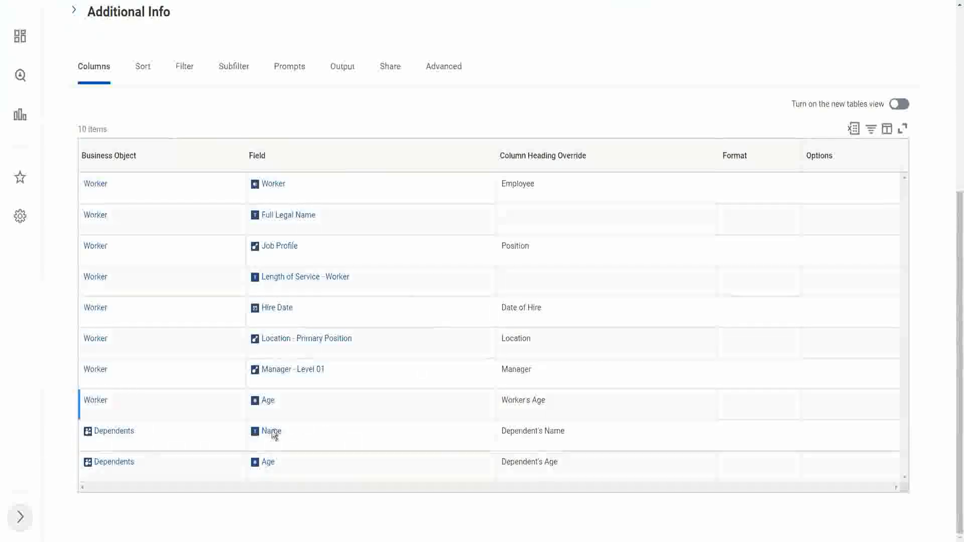
scroll(410, 363, "up", 1)
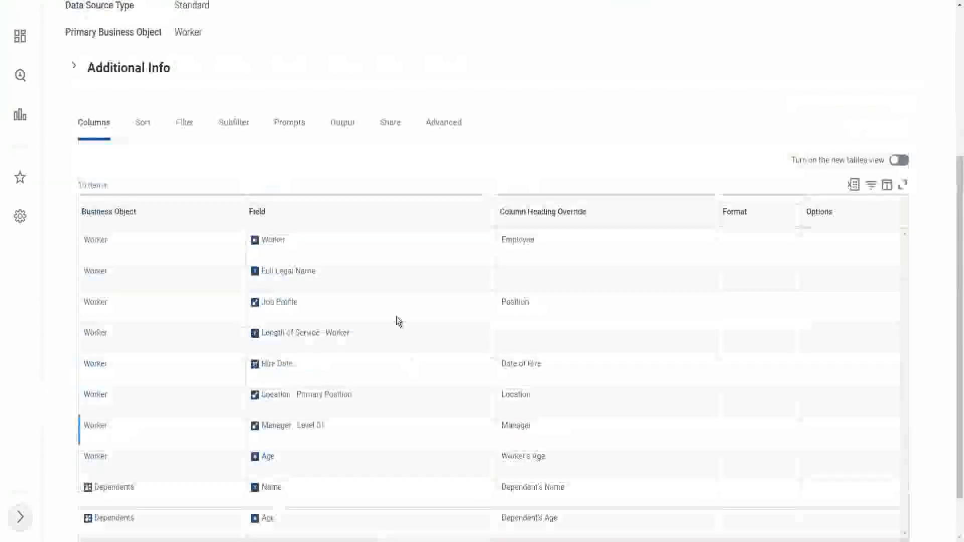
scroll(398, 322, "up", 4)
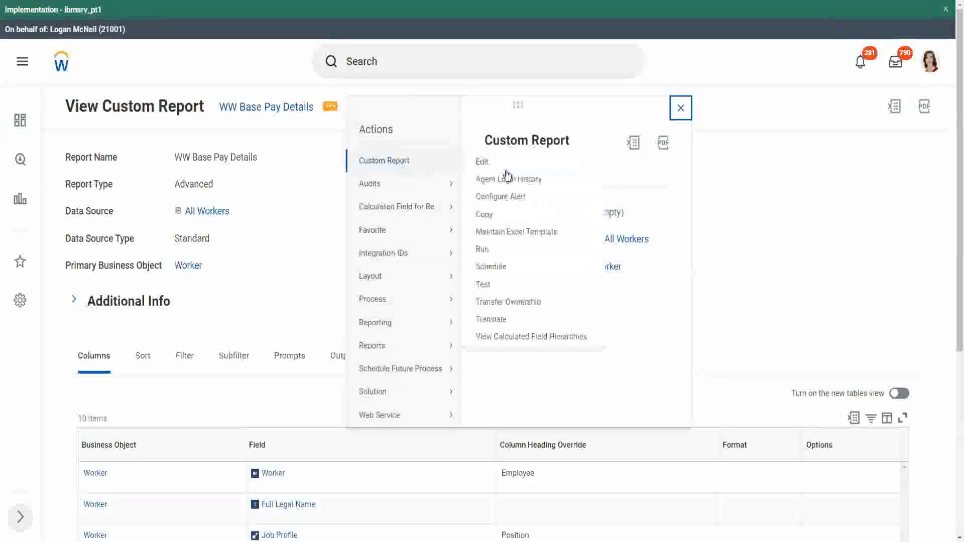
left_click(482, 251)
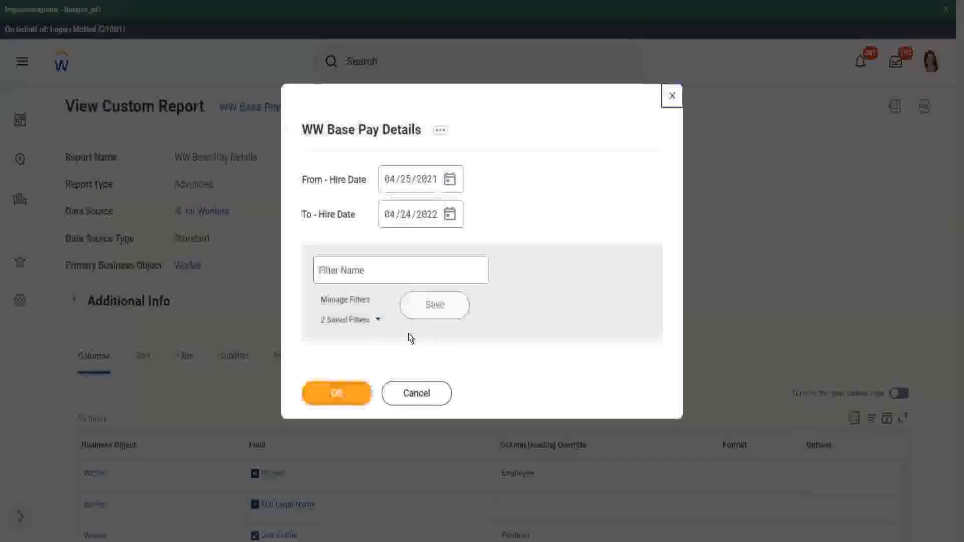
left_click(379, 321)
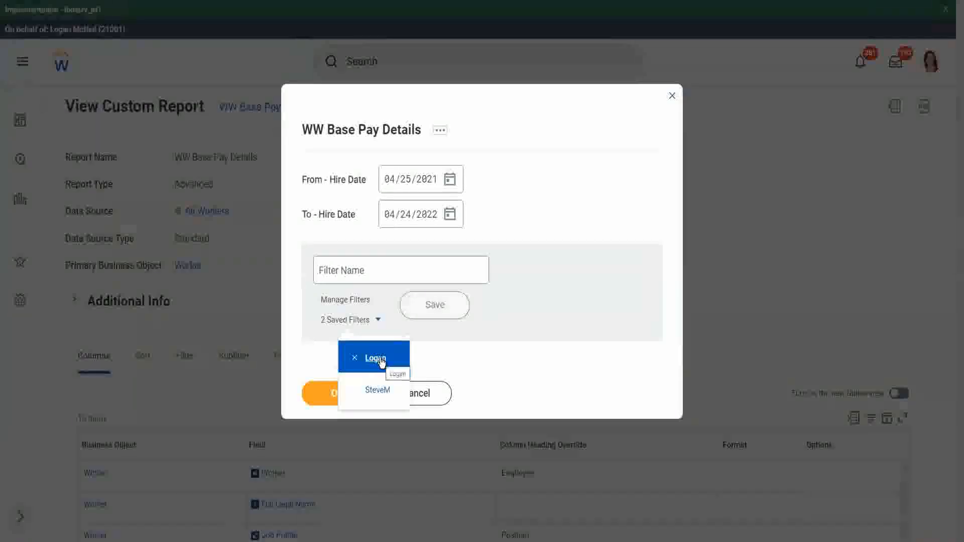
left_click(550, 165)
left_click(347, 397)
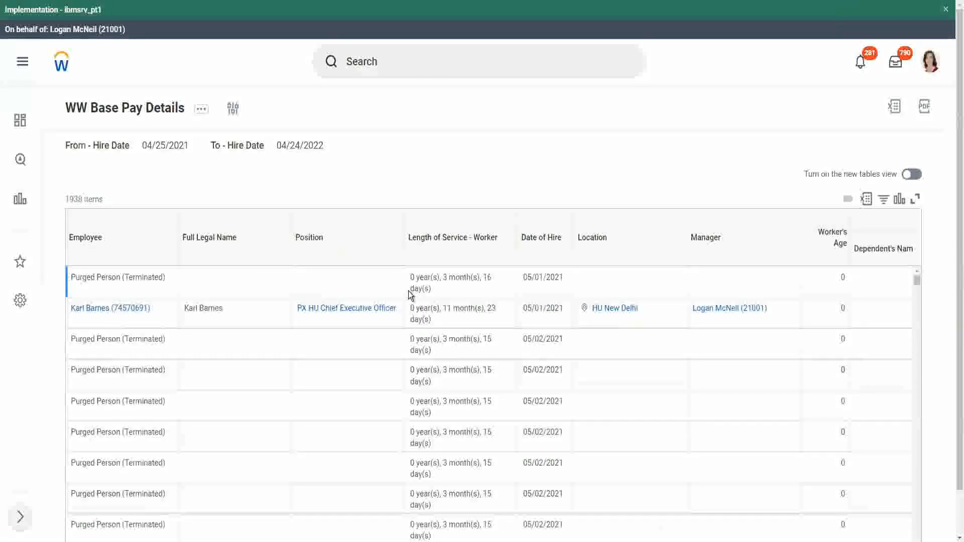
- Look through the report rows and check the Dependent's Name and Dependent's Age columns for data
scroll(319, 304, "down", 5)
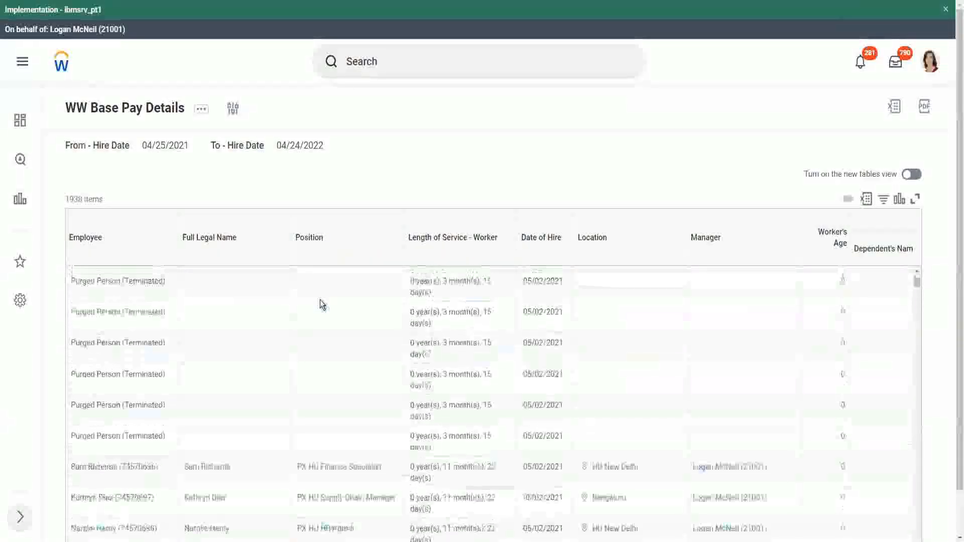
scroll(322, 304, "down", 5)
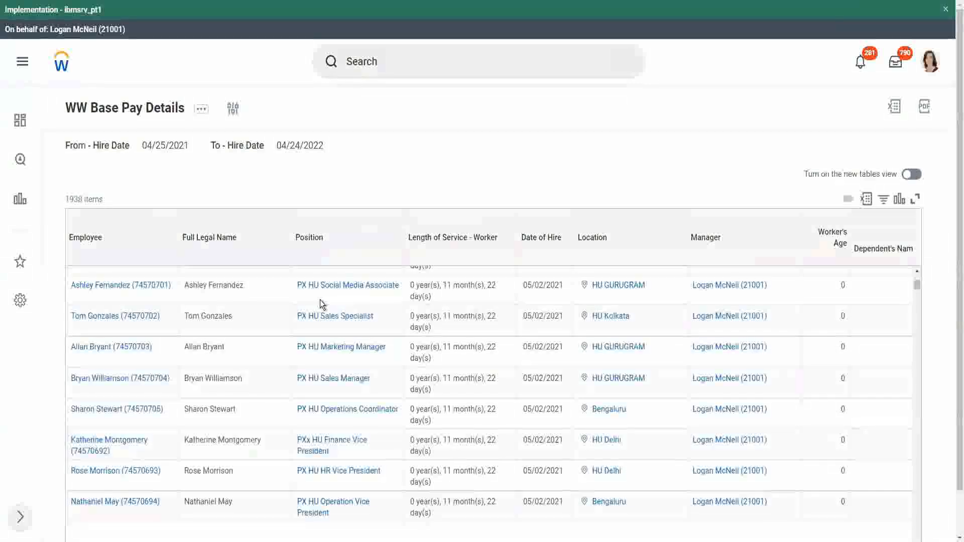
scroll(320, 304, "down", 1)
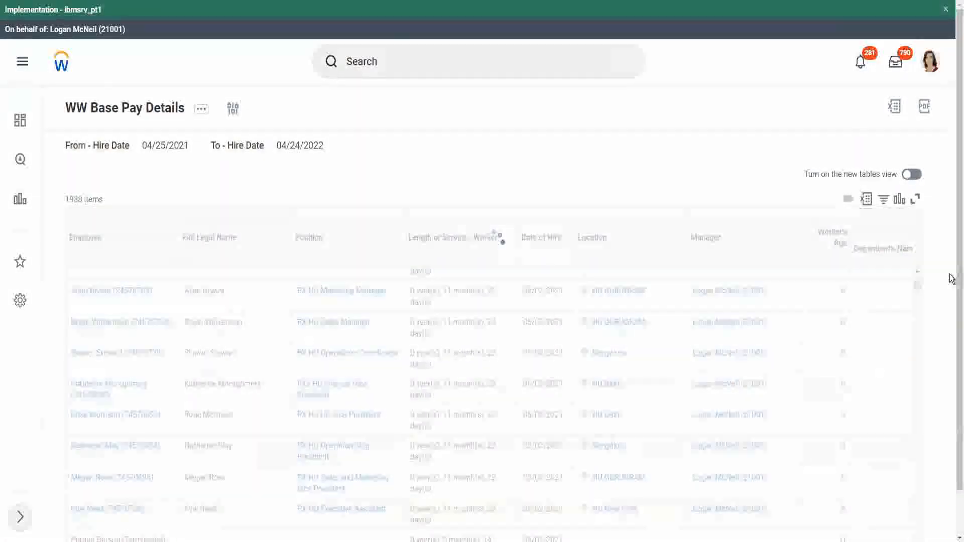
scroll(954, 447, "down", 1)
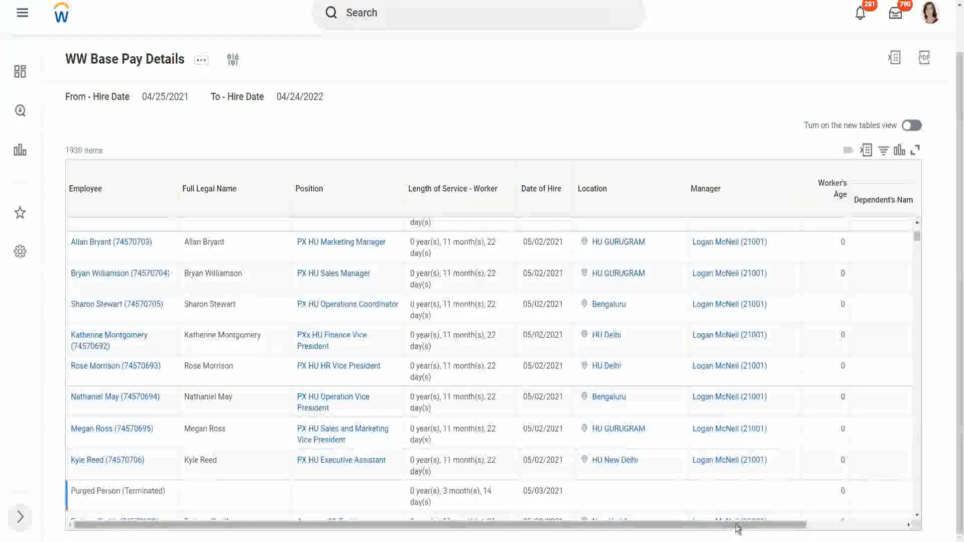
left_click_drag(739, 526, 906, 527)
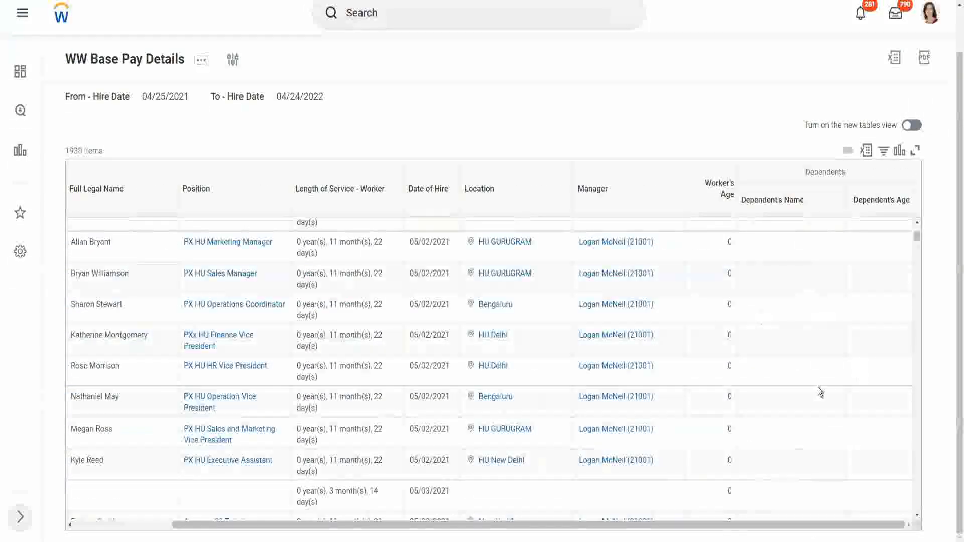
scroll(857, 346, "down", 2)
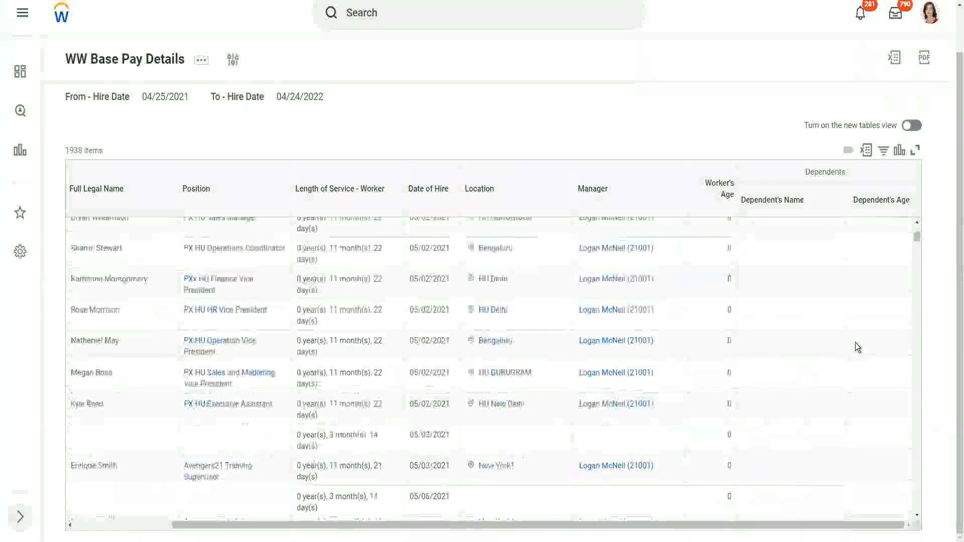
scroll(855, 342, "down", 5)
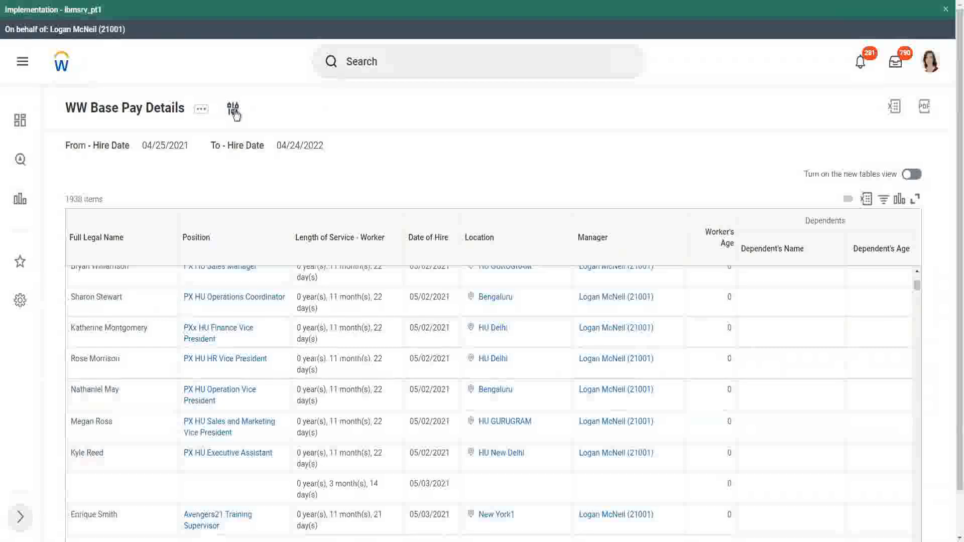
- Rerun the report with the hire date range set from 01/01/2000 to 12/31/2000
left_click(234, 110)
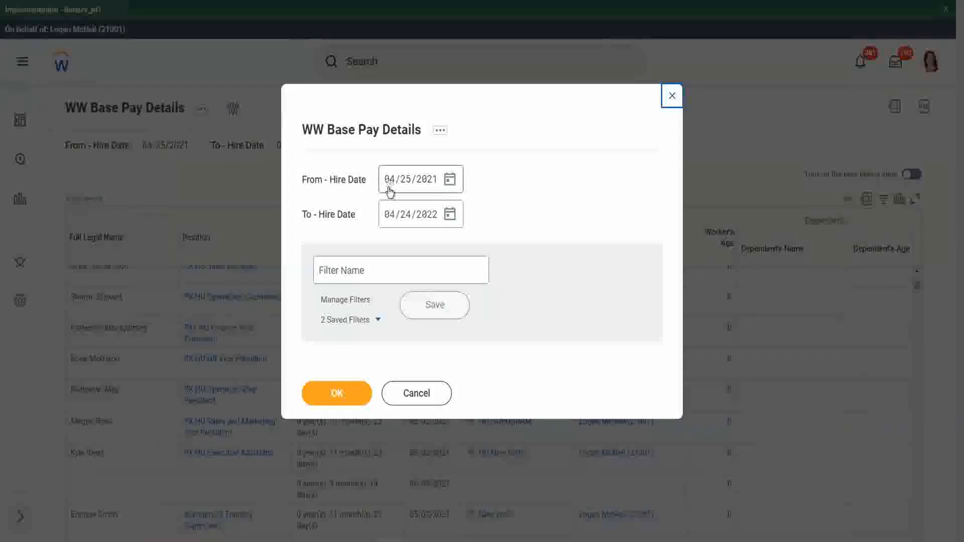
left_click(390, 186)
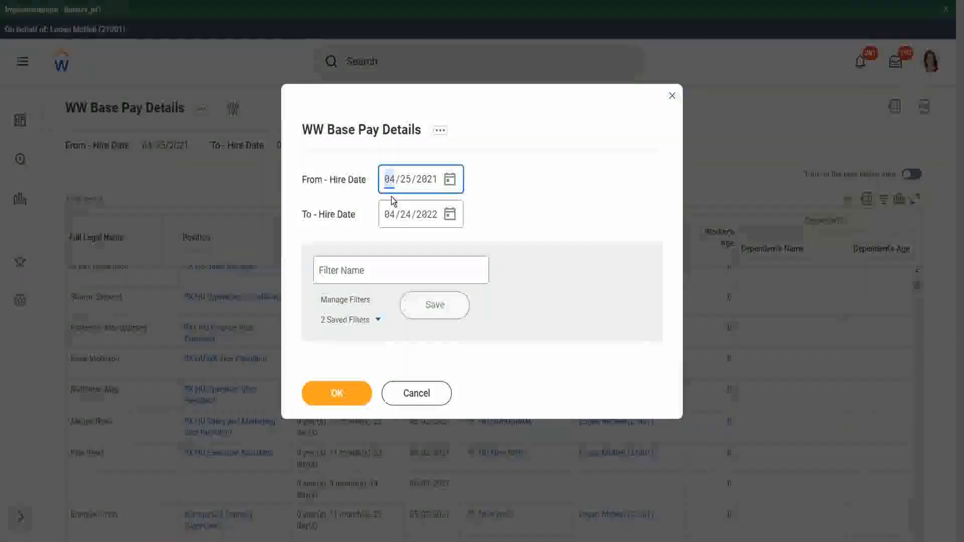
type("01/01/200")
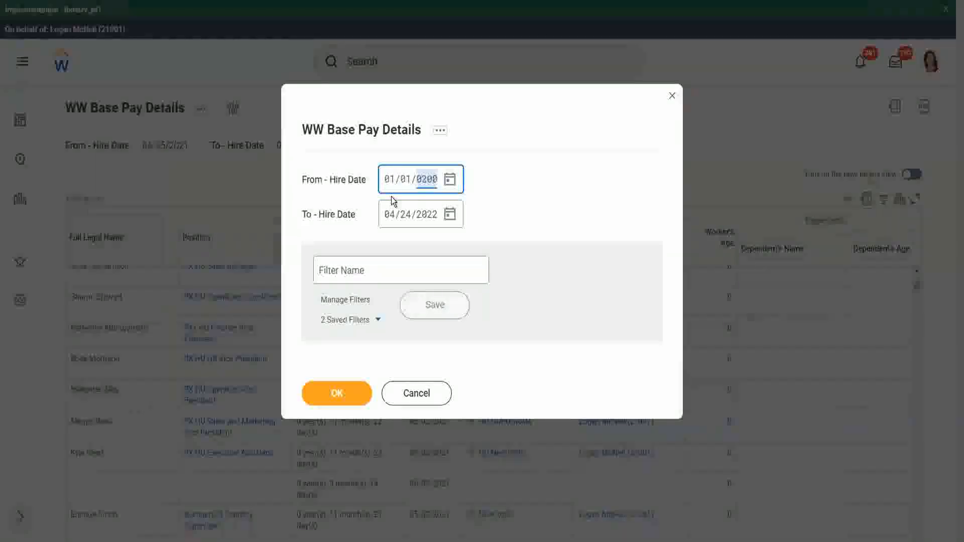
type("0")
key("Tab")
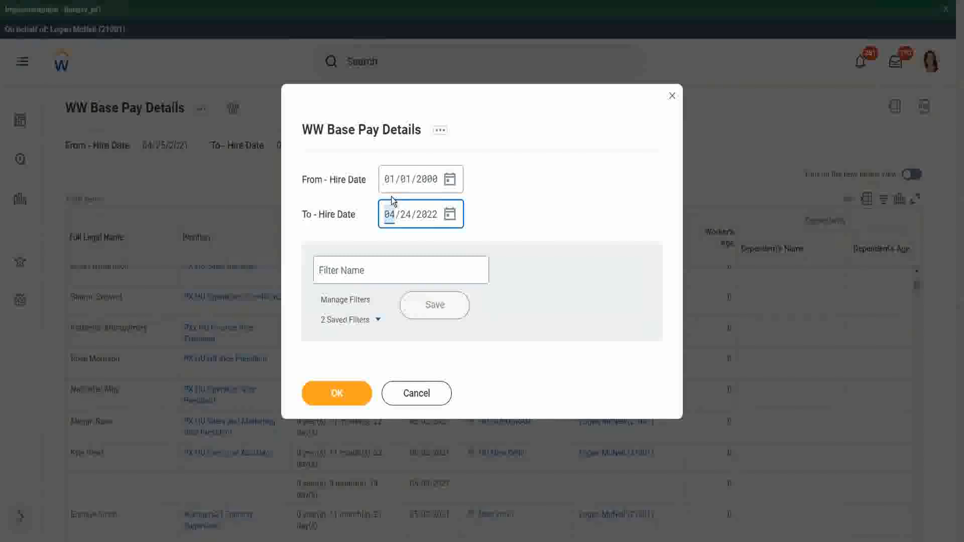
type("12312000")
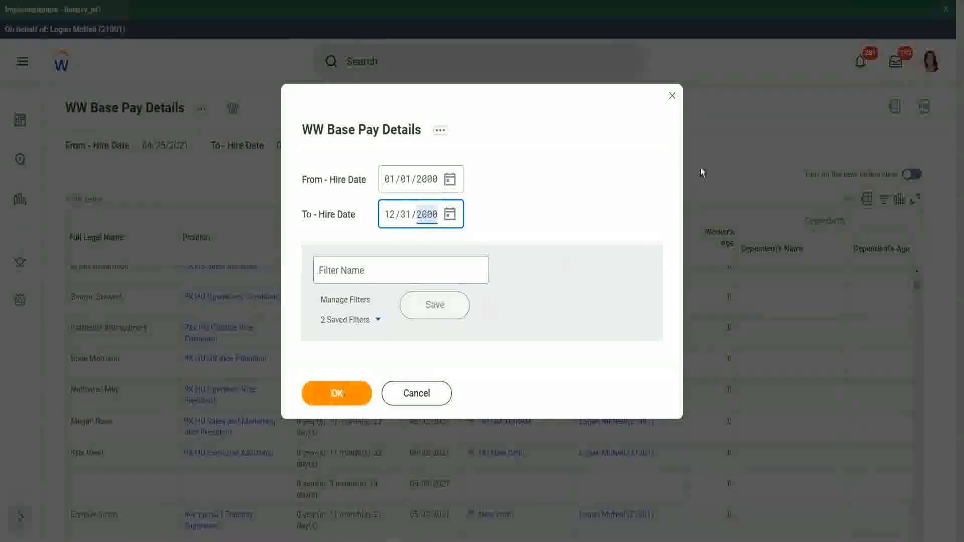
key("Return")
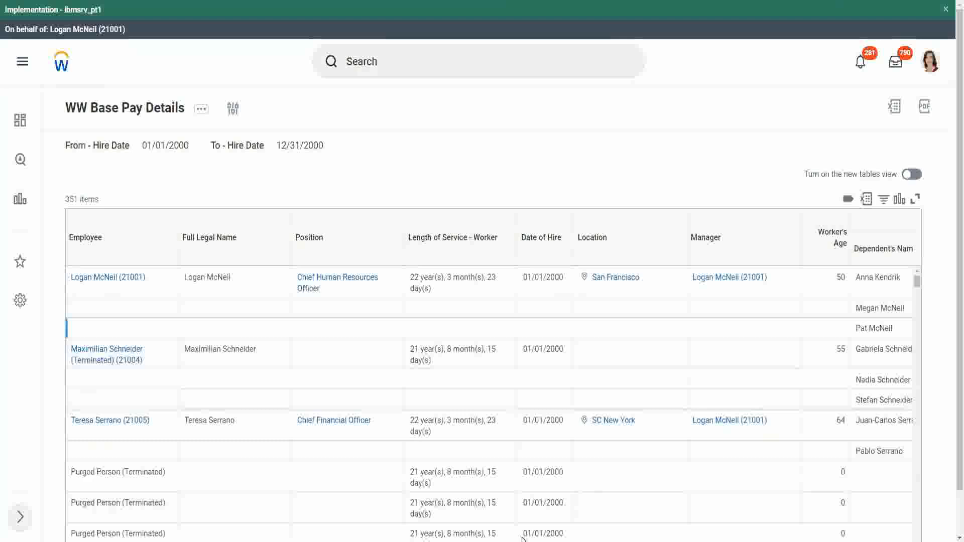
- Examine the names and ages of the dependents listed for each worker in the report results
left_click_drag(957, 436, 949, 481)
left_click_drag(764, 526, 850, 534)
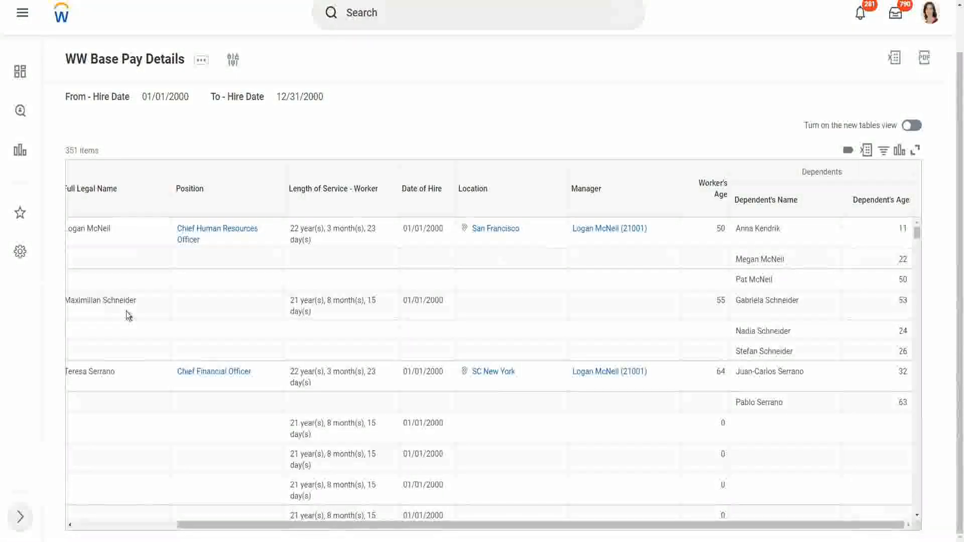
left_click_drag(81, 300, 153, 302)
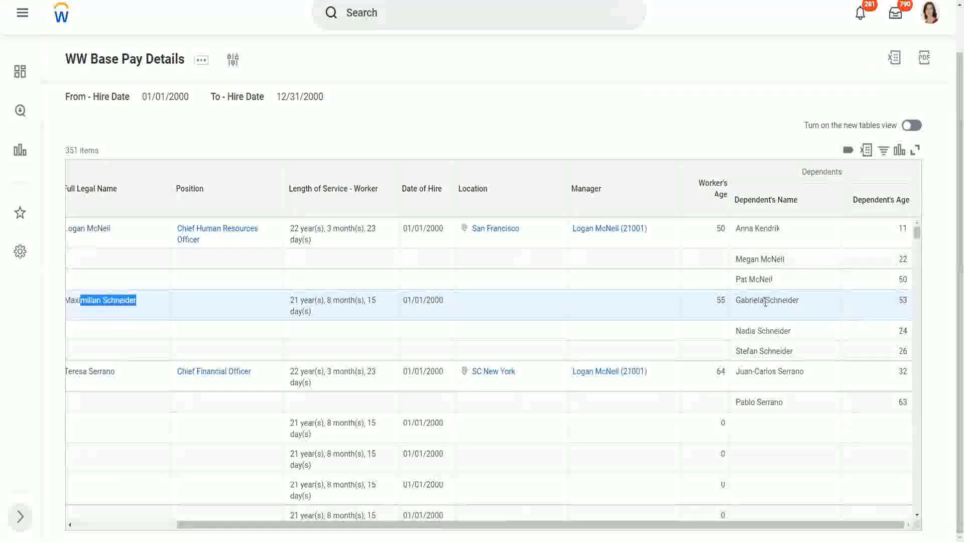
left_click(762, 326)
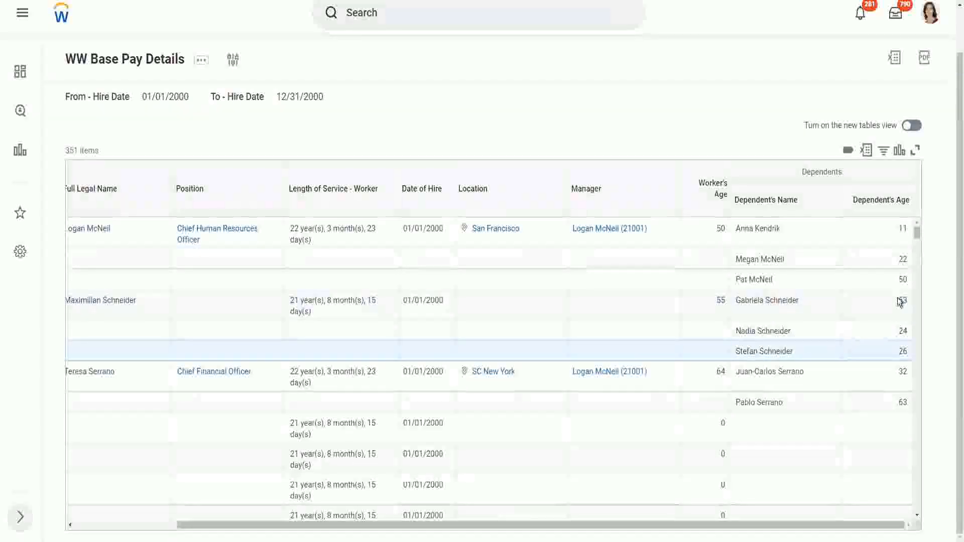
double_click(909, 332)
double_click(904, 351)
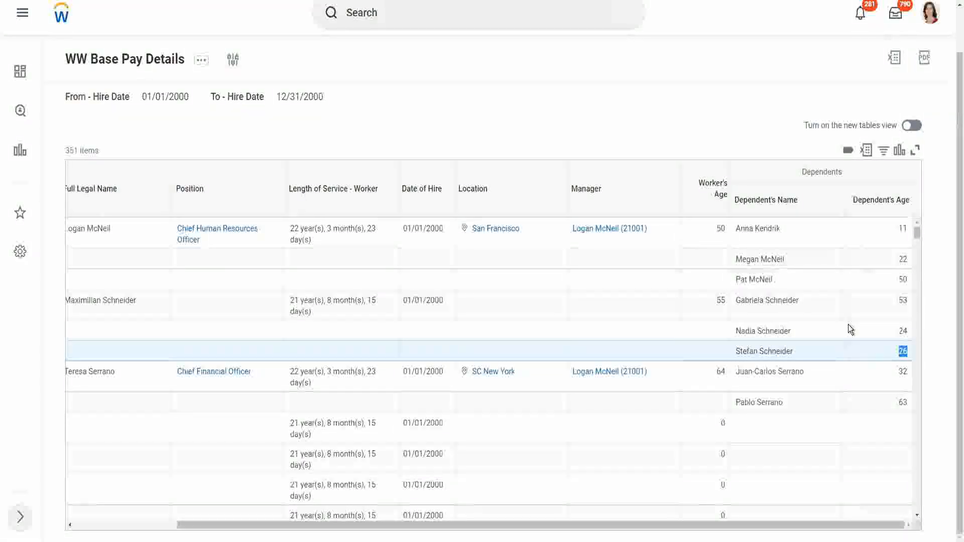
scroll(839, 329, "down", 3)
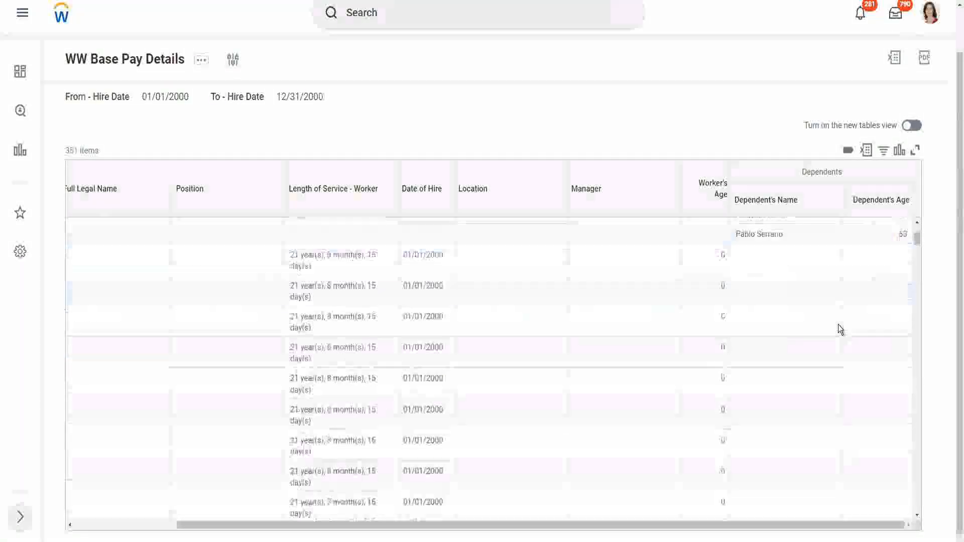
scroll(839, 325, "down", 2)
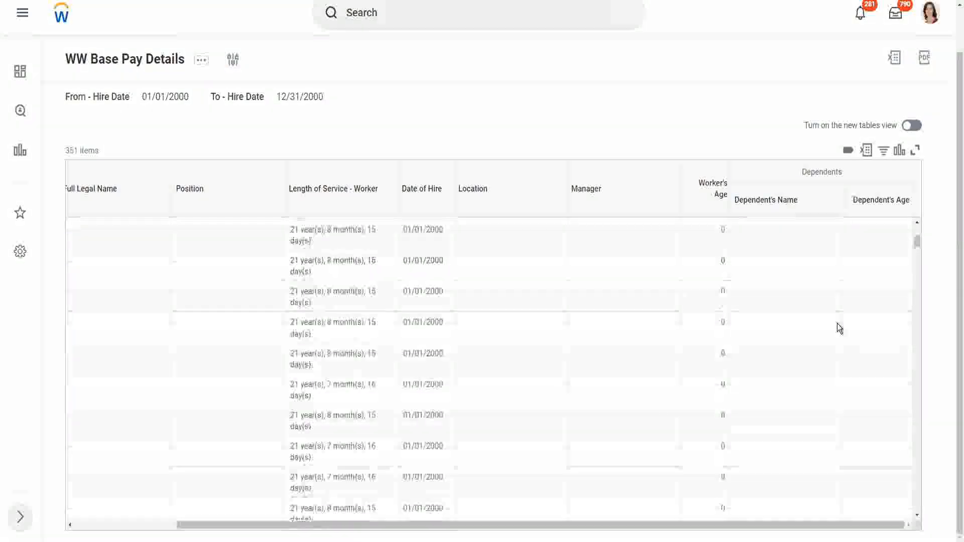
scroll(836, 323, "up", 5)
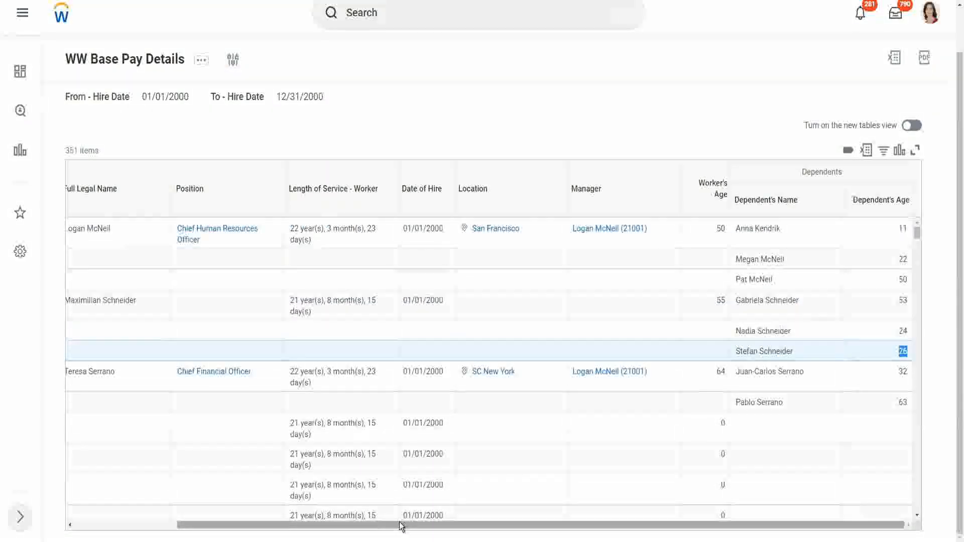
- Compare the Dependent's Age values within each worker's rows to identify that worker's eldest dependent
left_click_drag(401, 526, 223, 538)
left_click_drag(340, 535, 441, 531)
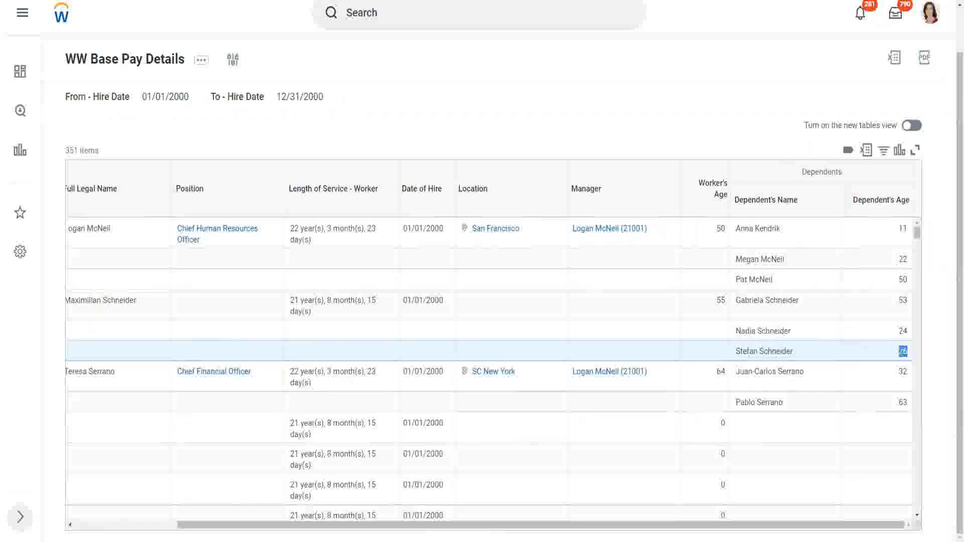
left_click_drag(912, 347, 877, 336)
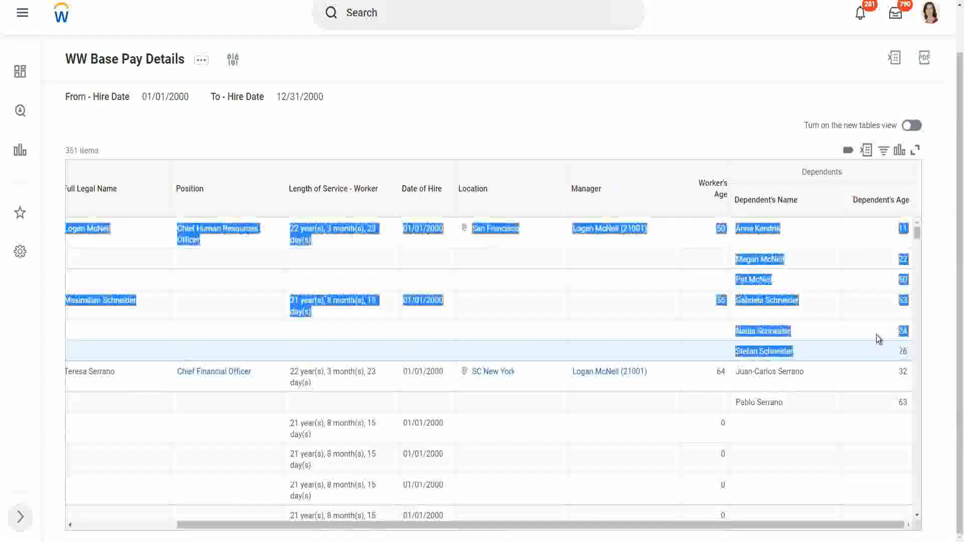
left_click(878, 338)
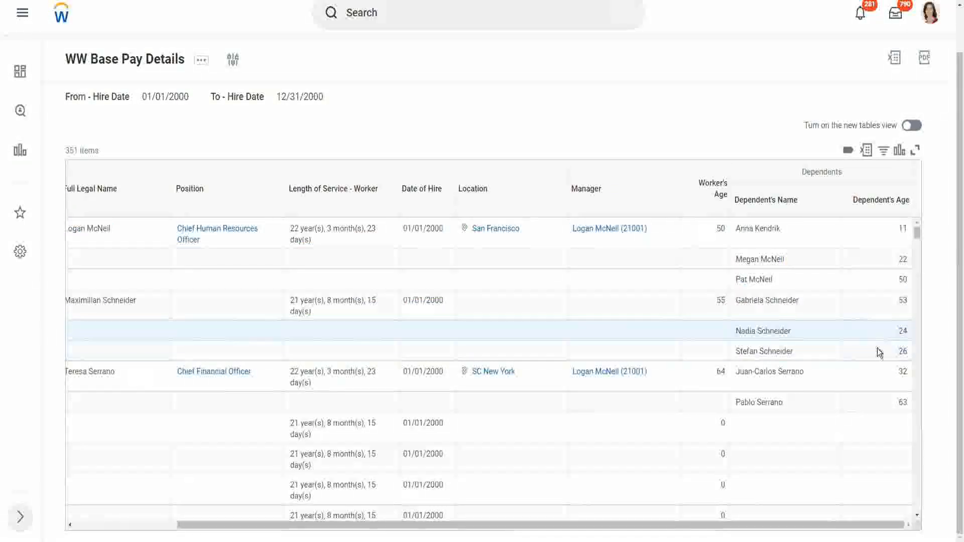
double_click(903, 351)
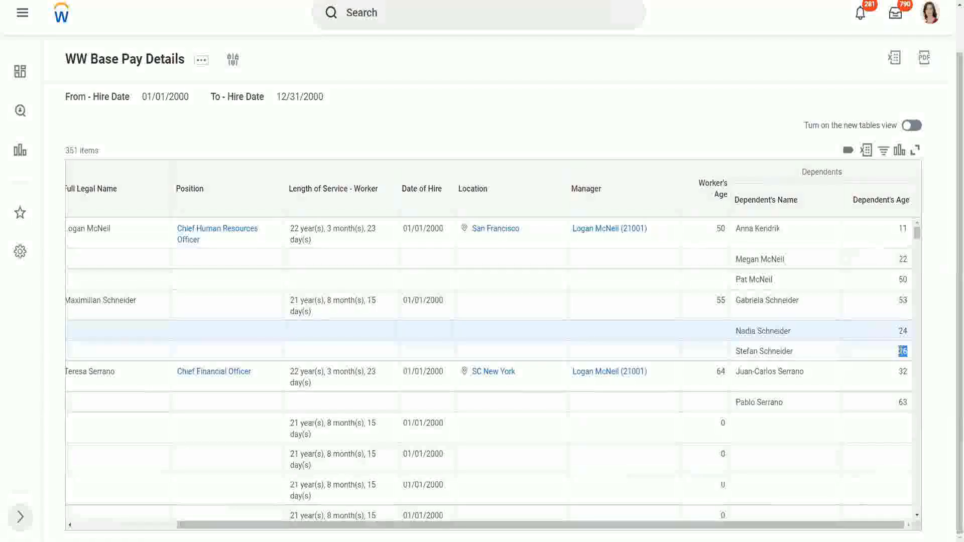
left_click(831, 356)
scroll(830, 355, "down", 1)
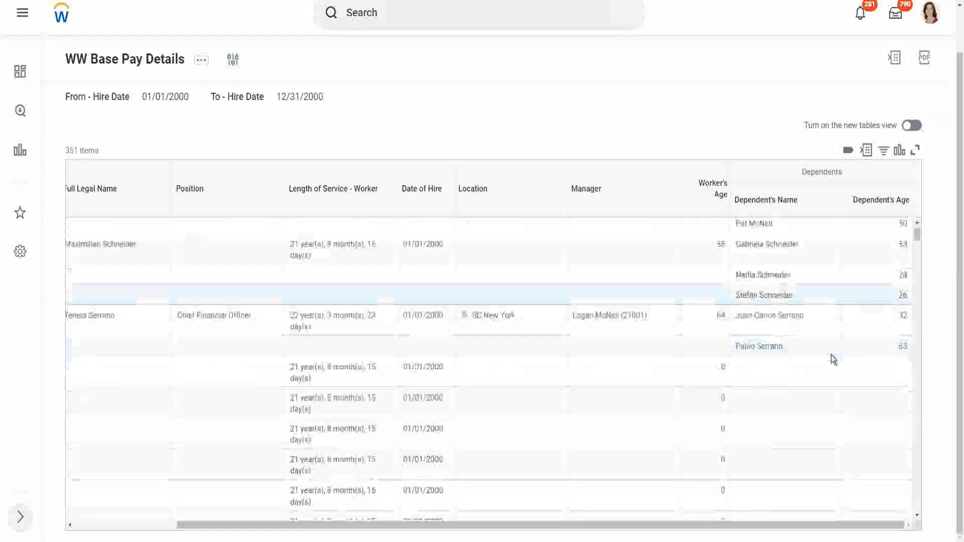
scroll(831, 354, "down", 2)
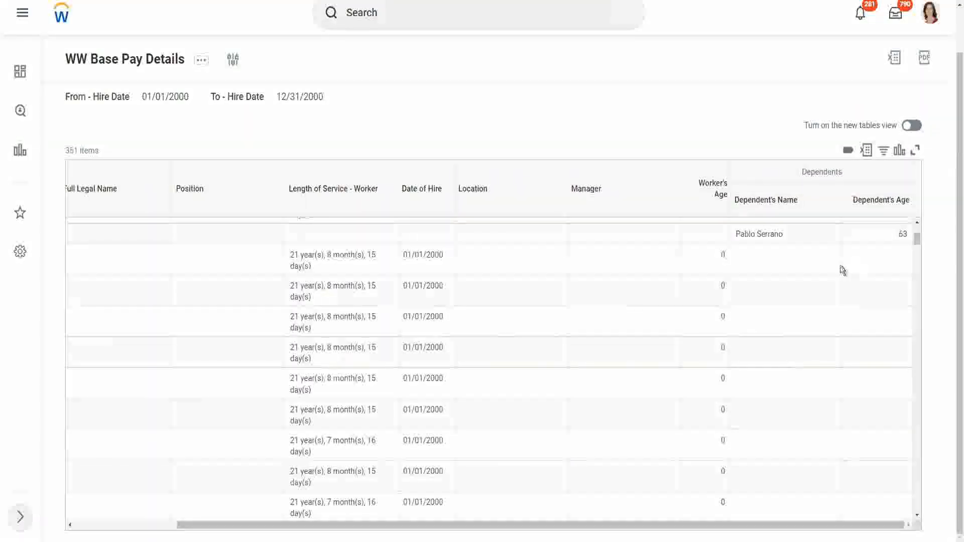
scroll(842, 269, "up", 3)
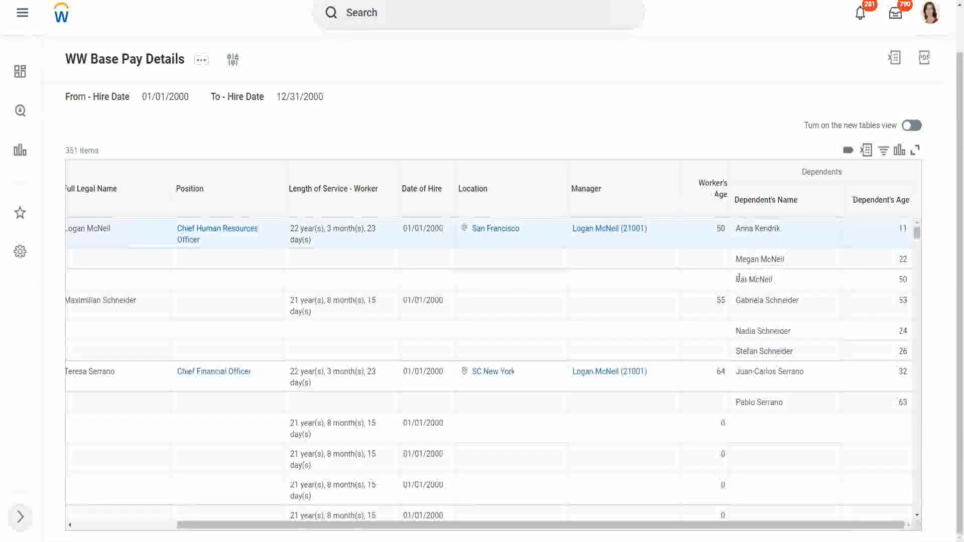
triple_click(777, 280)
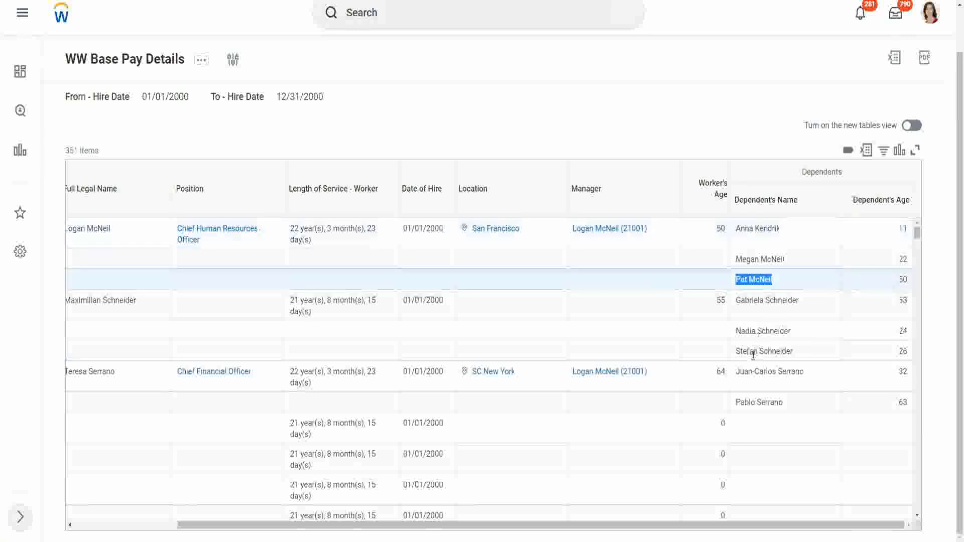
left_click(799, 402)
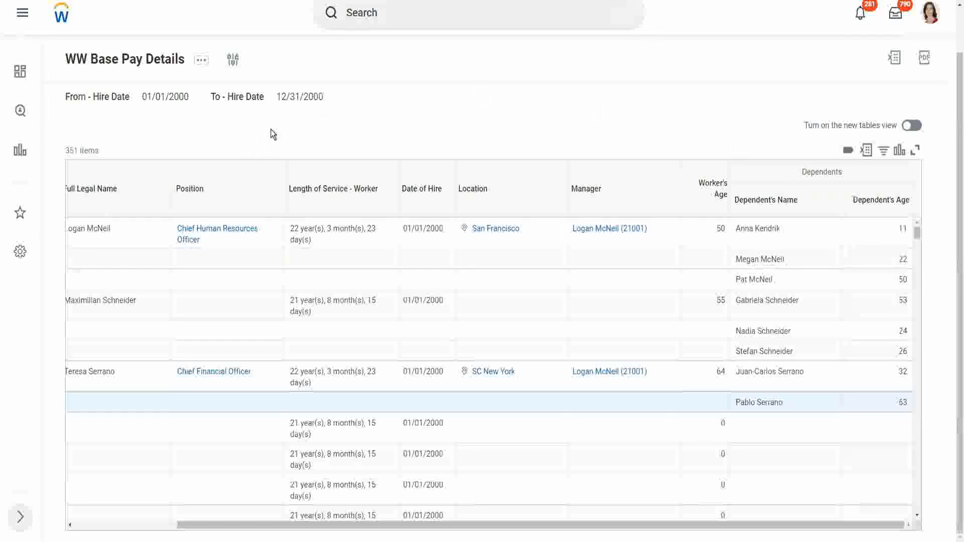
- Duplicate the browser tab with the report and open the Create Calculated Field task in the copy
right_click(162, 0)
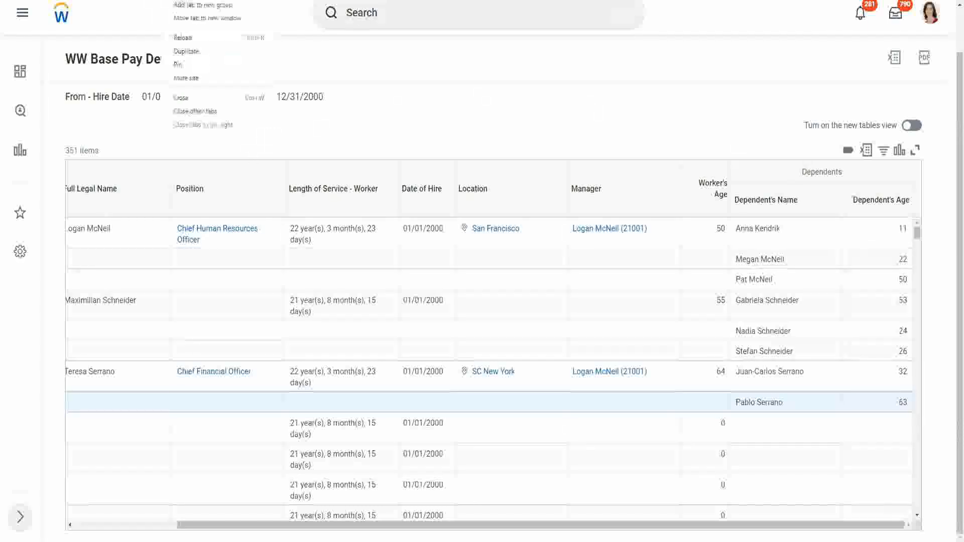
left_click(198, 51)
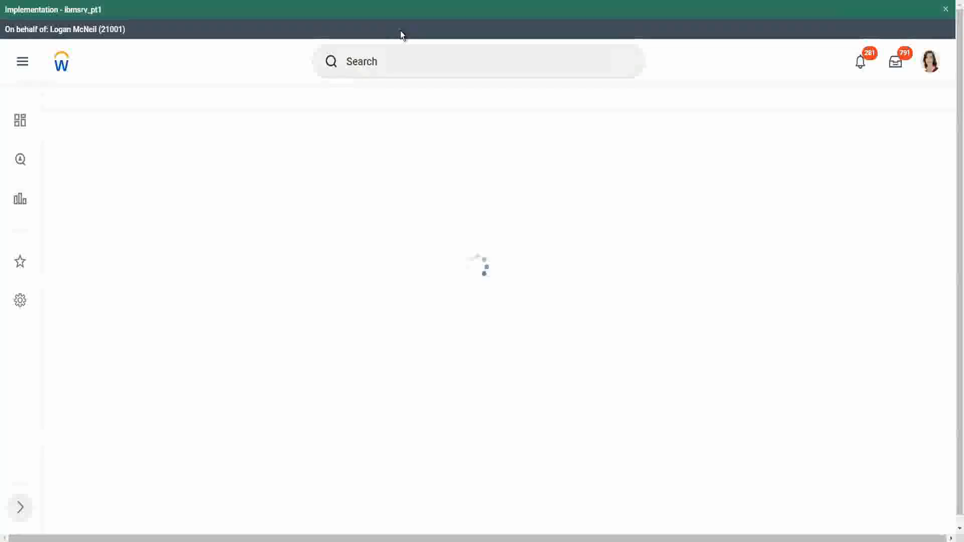
left_click(402, 63)
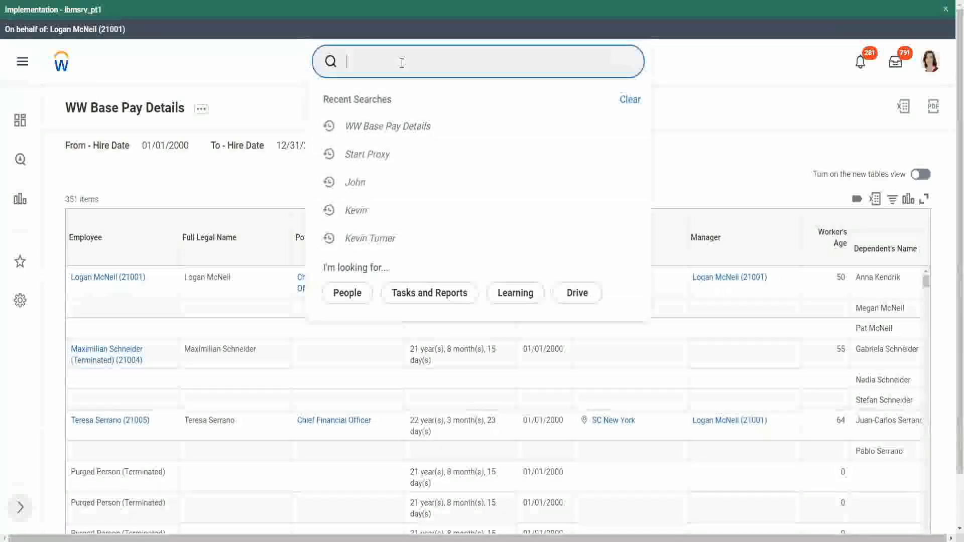
type("create calc ")
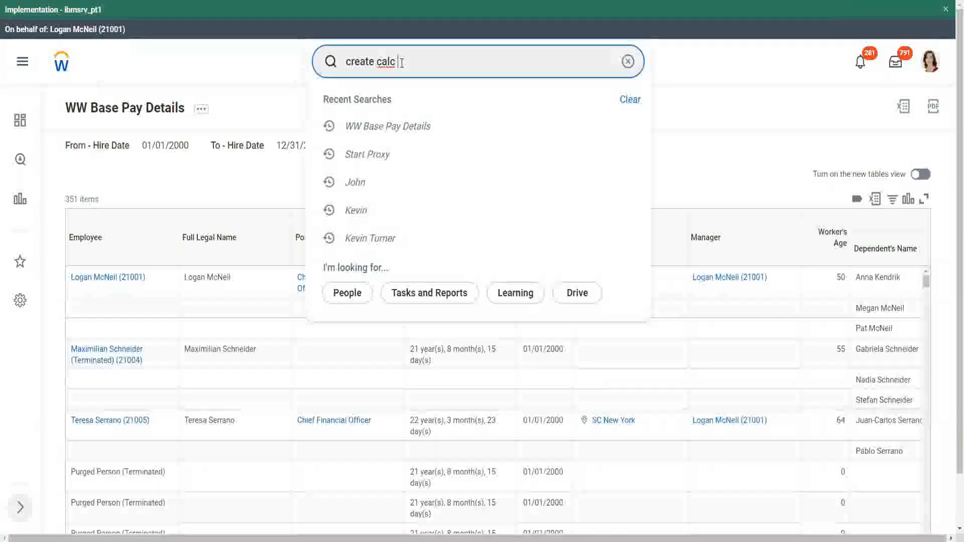
type("field")
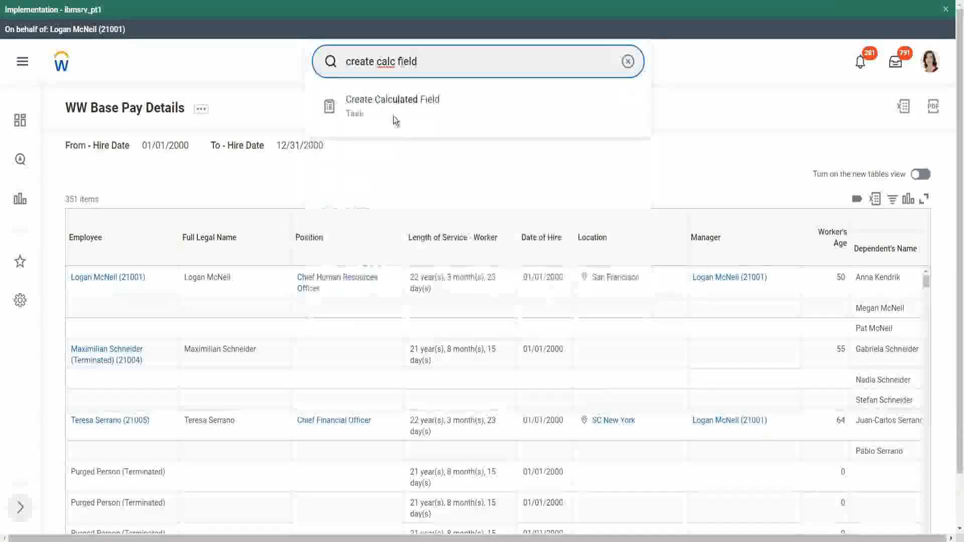
left_click(394, 108)
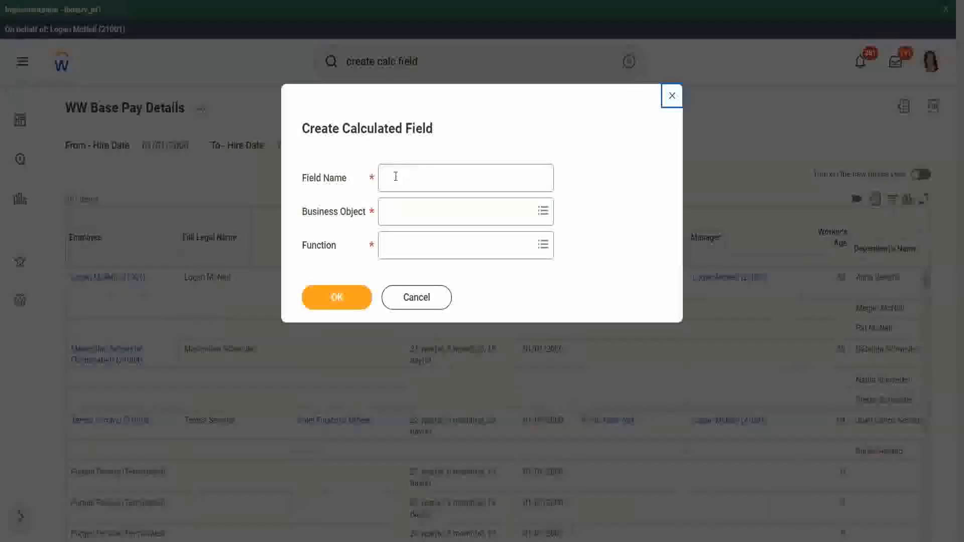
- Name the new calculated field CF-WW-ESI-Eldest Dependent
left_click(396, 176)
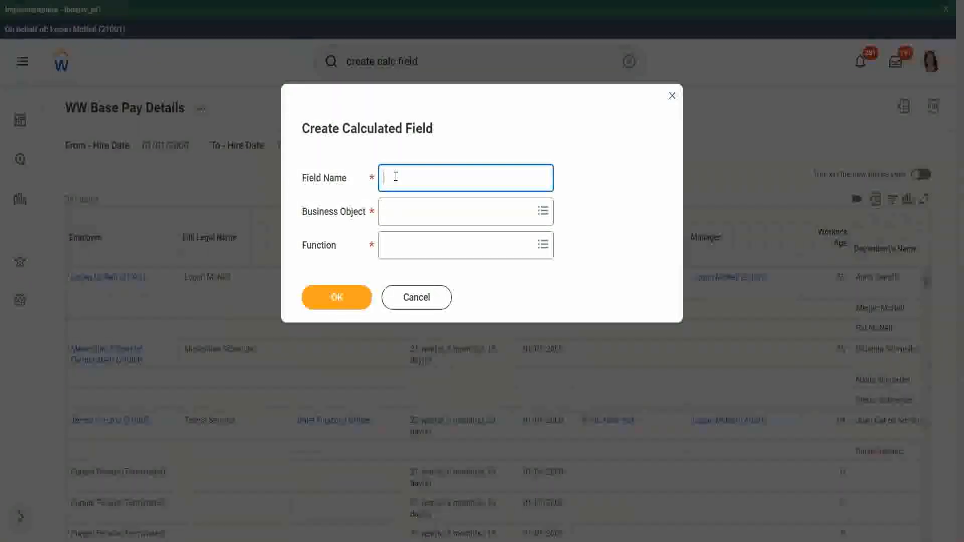
type("CF ")
type("WW-ESI-")
type("Eldest Dependent")
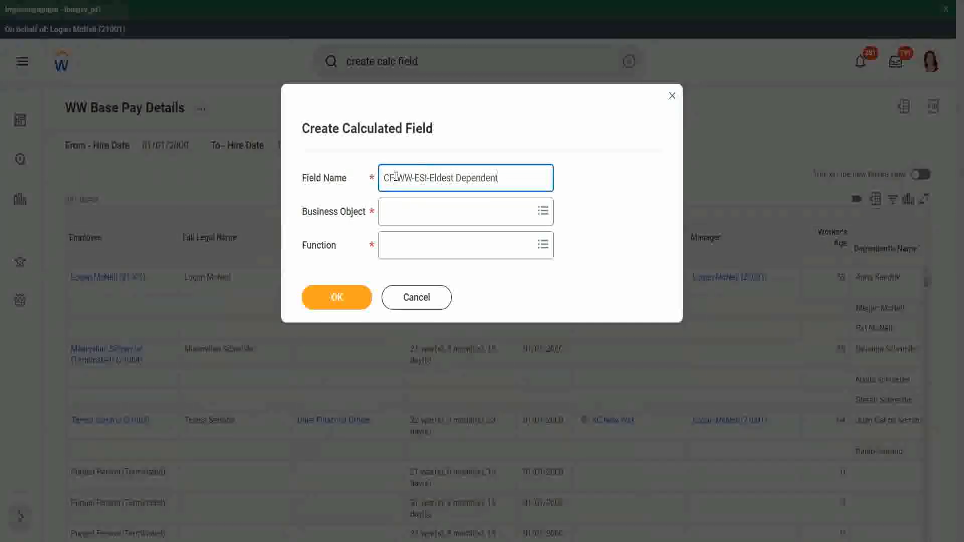
- Set the calculated field's business object to Worker and its function to Extract Single Instance, and continue to its calculation settings
left_click(408, 215)
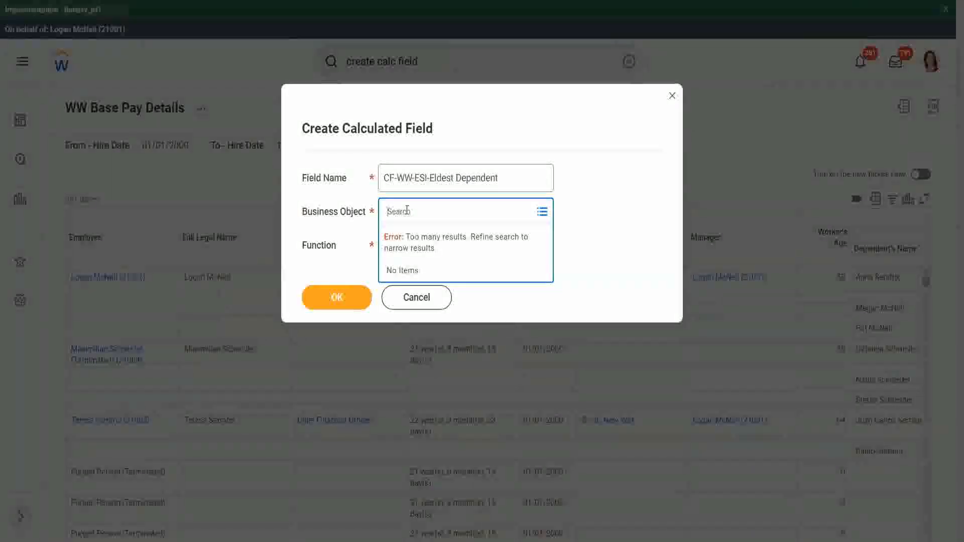
type("worker")
key("Return")
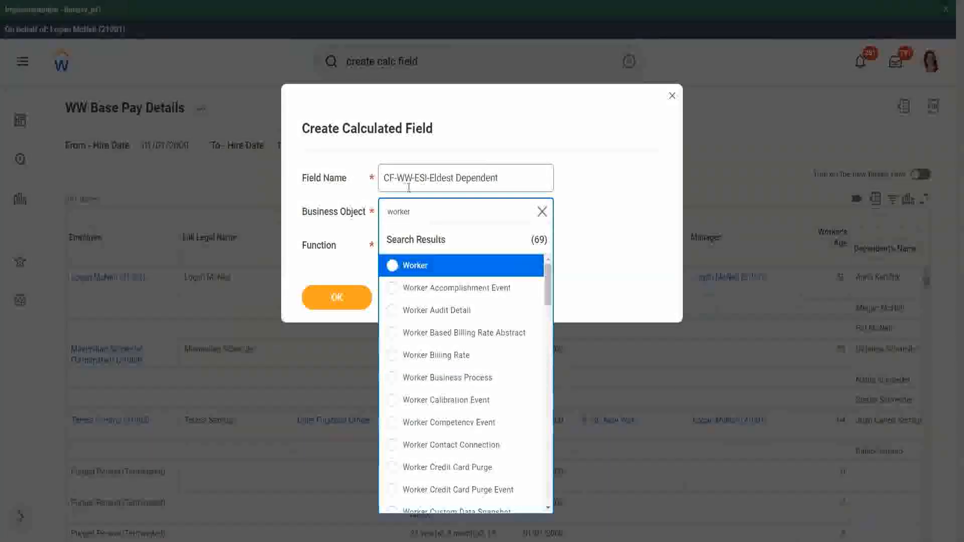
left_click(454, 272)
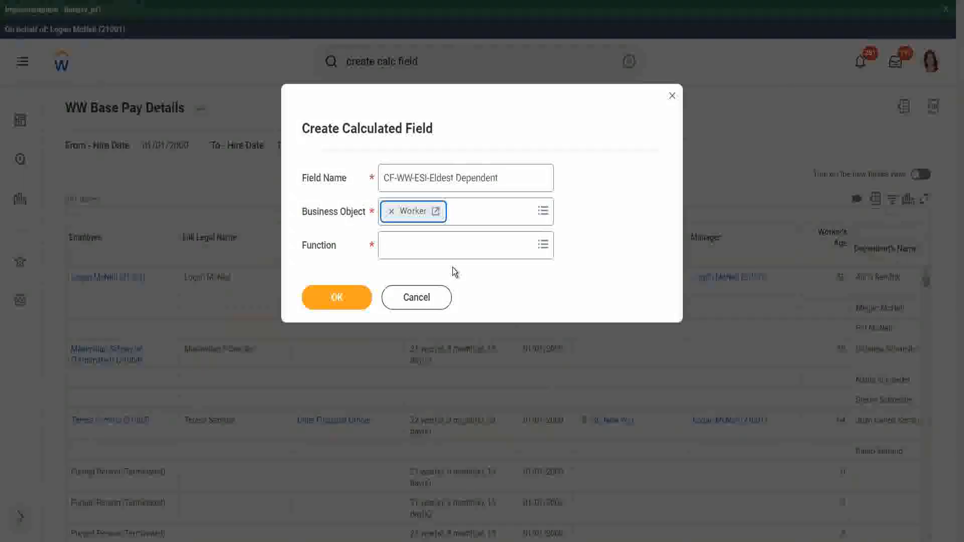
left_click(410, 250)
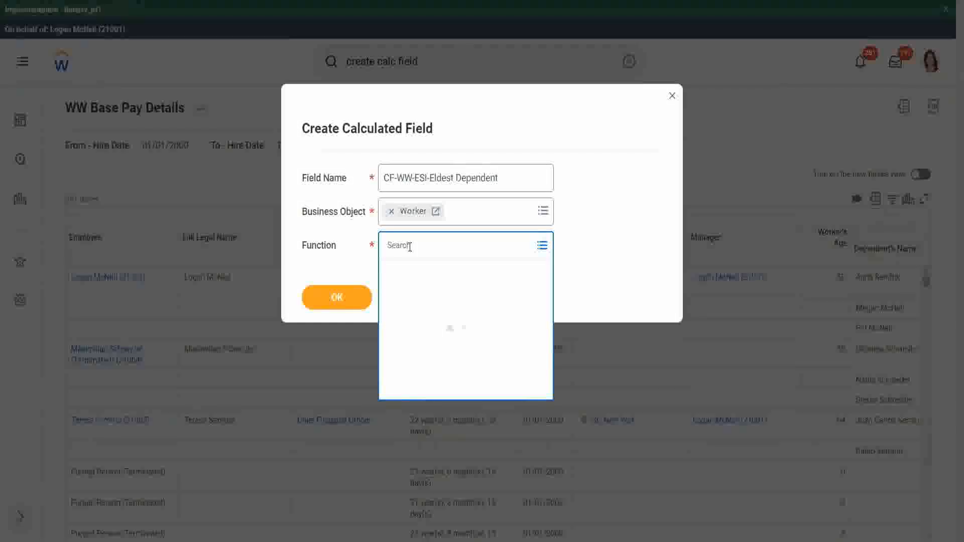
type("esi")
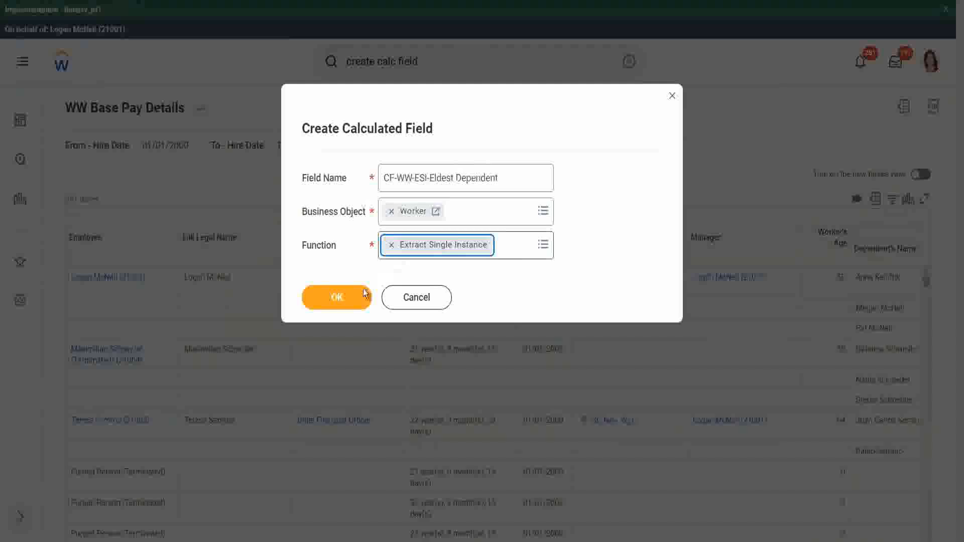
left_click(339, 296)
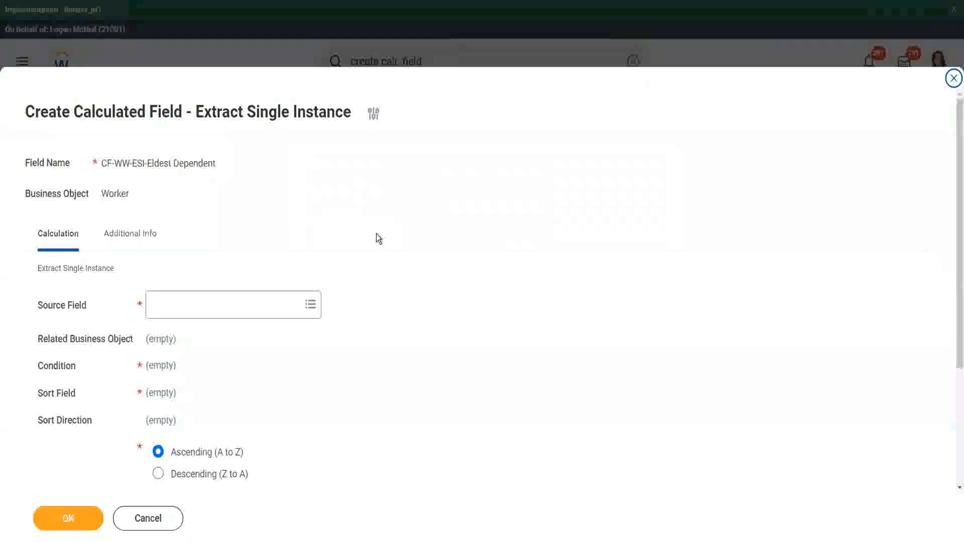
- Set the source field of the Extract Single Instance calculation to Dependents and check its related business object
scroll(376, 237, "down", 3)
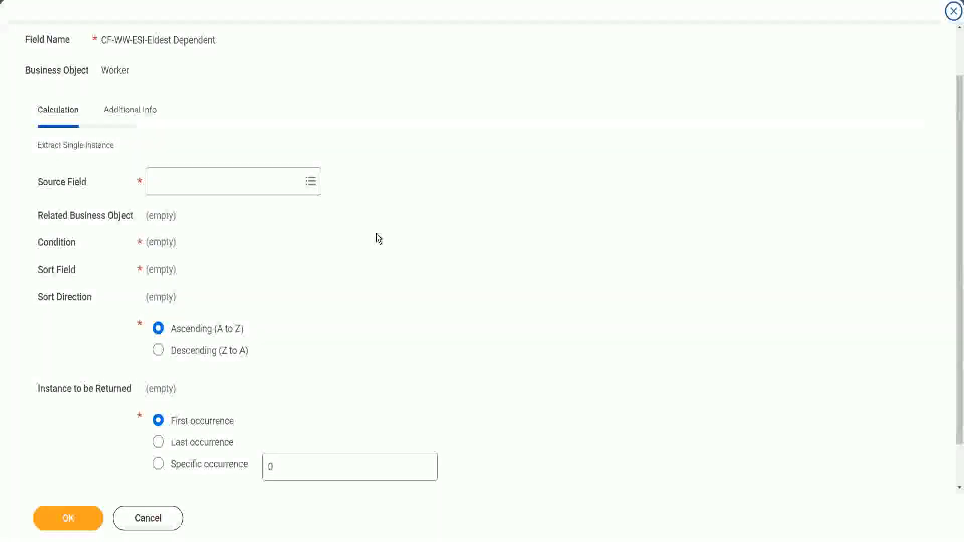
left_click(195, 184)
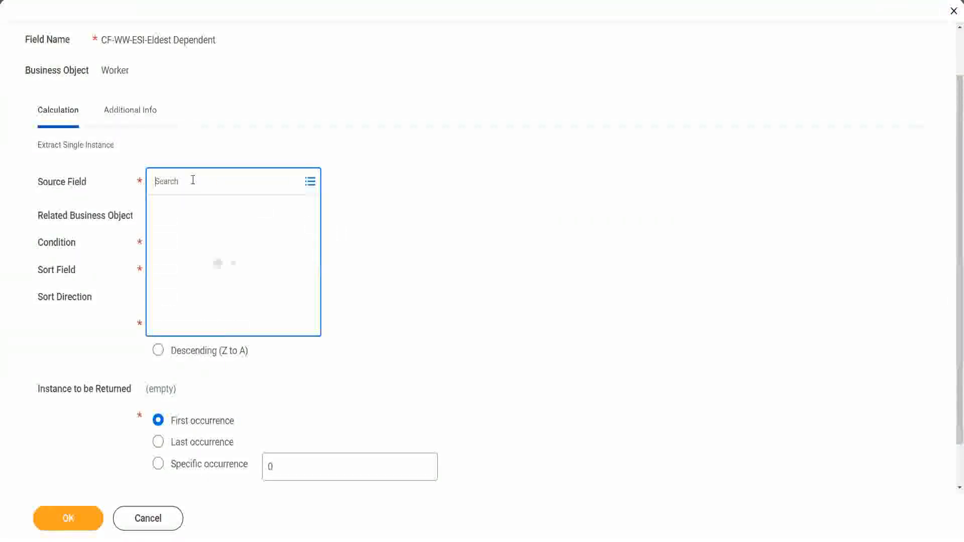
type("depe")
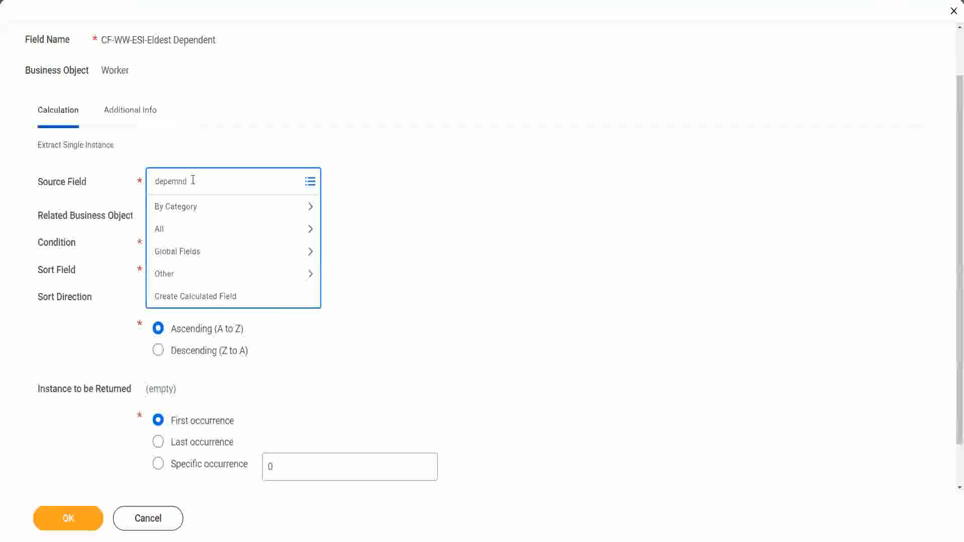
type("ndents")
key("Return")
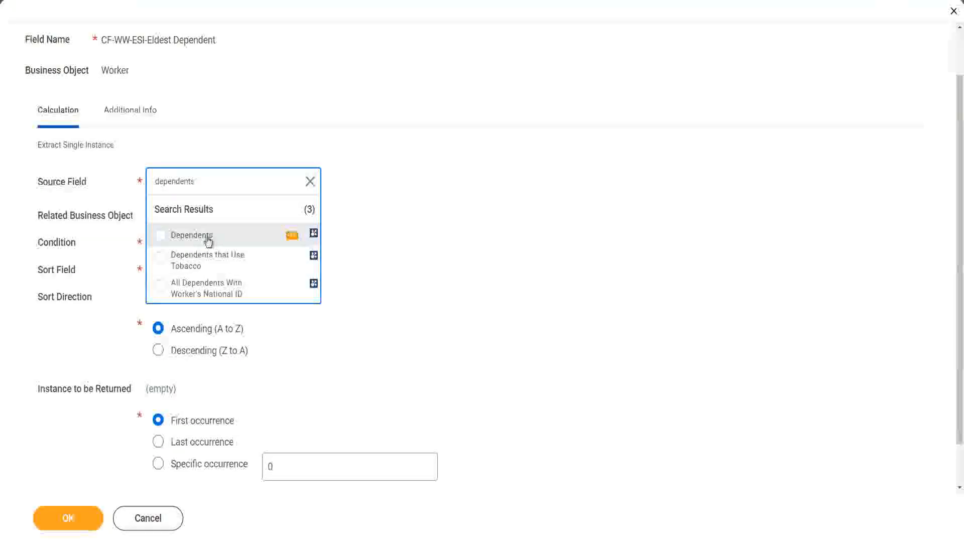
left_click(207, 239)
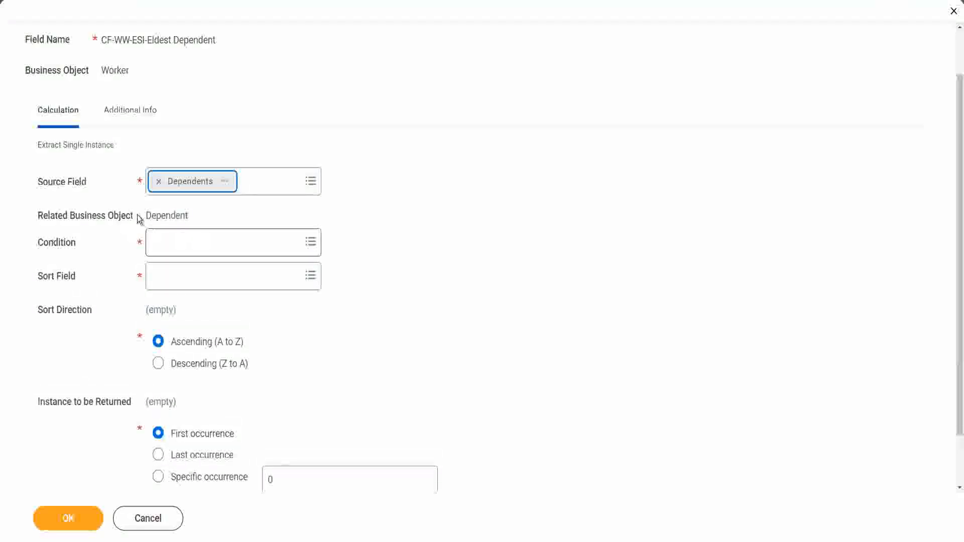
left_click_drag(146, 216, 191, 217)
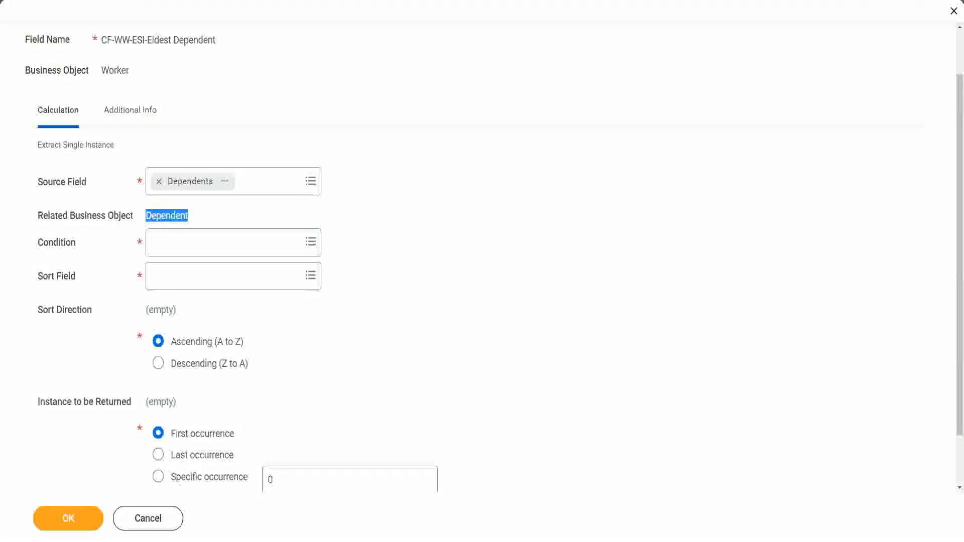
left_click_drag(31, 204, 210, 227)
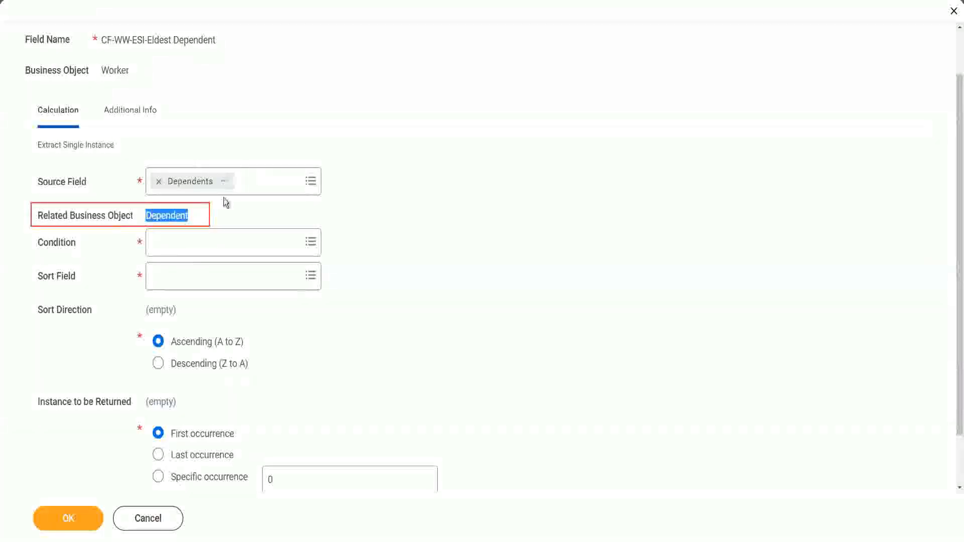
left_click(164, 214)
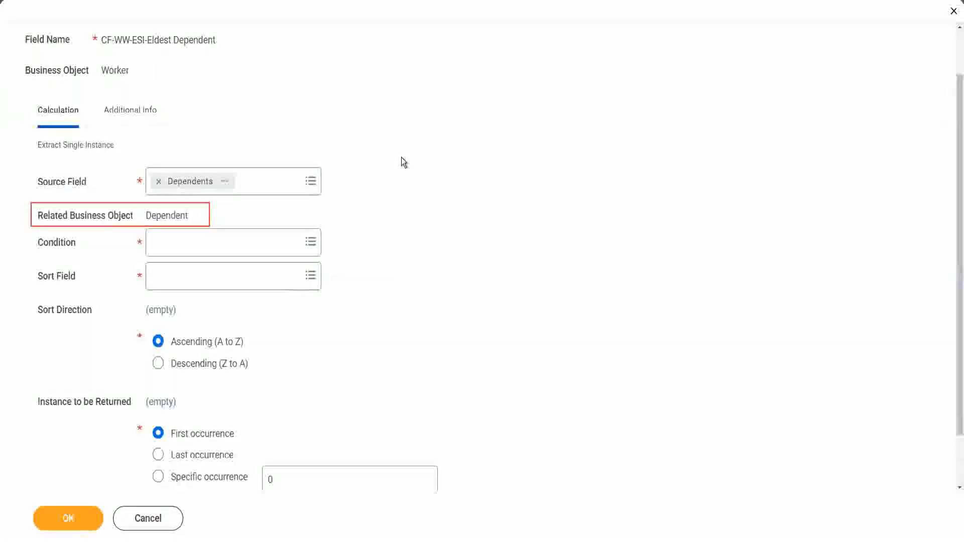
- Set the condition of the Extract Single Instance calculation to Is True
left_click(183, 243)
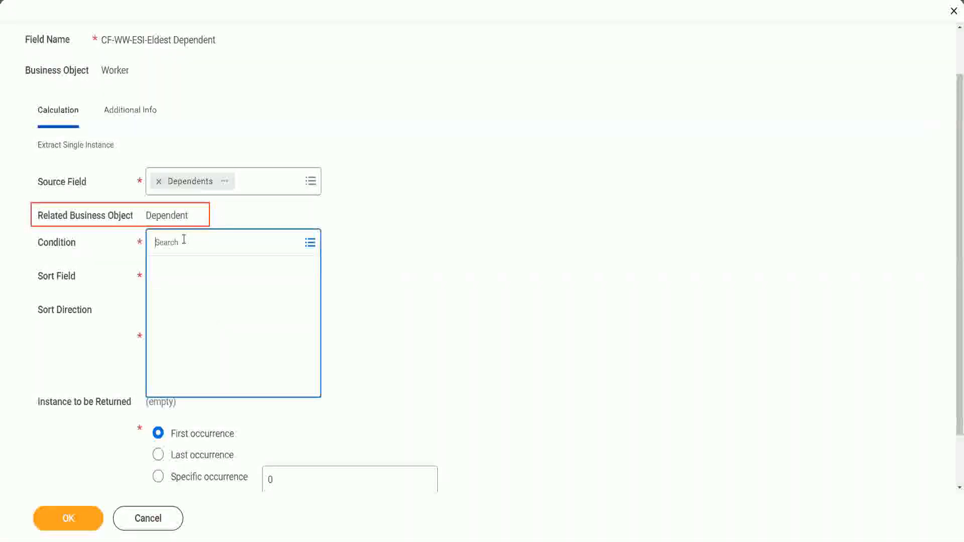
type("is ")
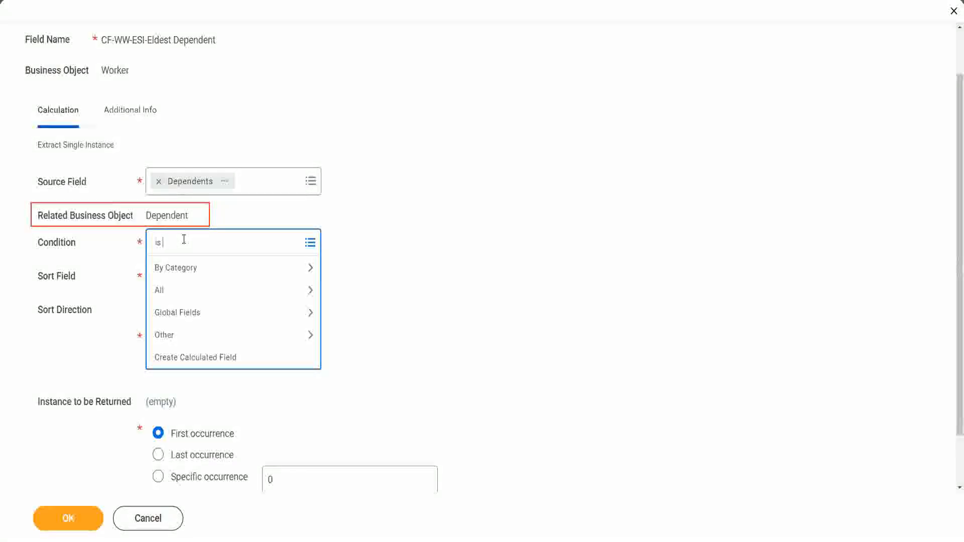
type("true")
key("Return")
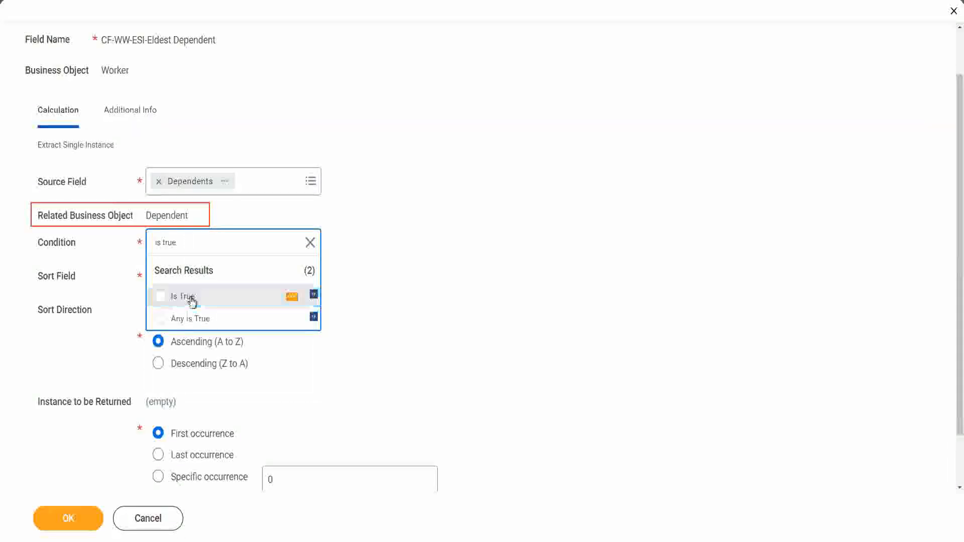
left_click(191, 300)
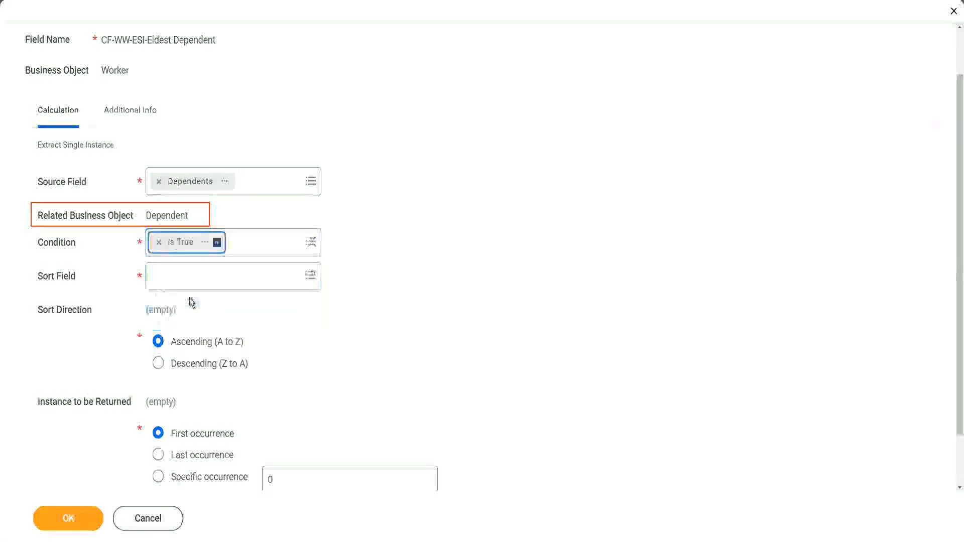
- Check the report field details of the Is True condition, including its business object and description
left_click(206, 243)
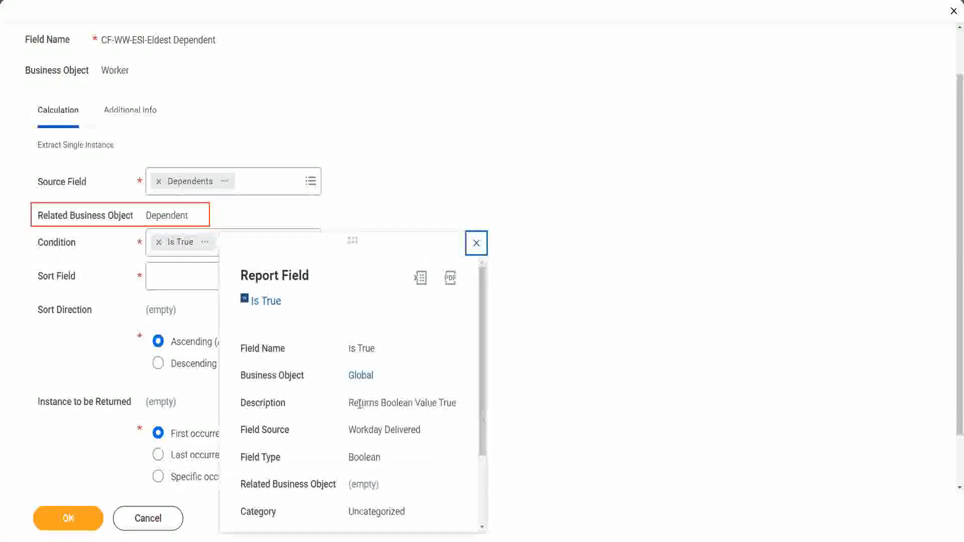
left_click_drag(350, 403, 371, 425)
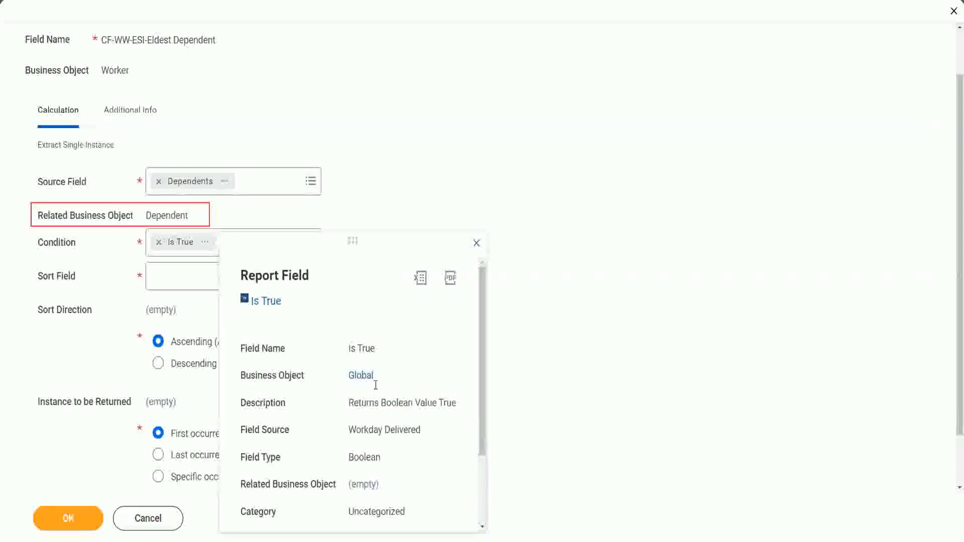
left_click(477, 244)
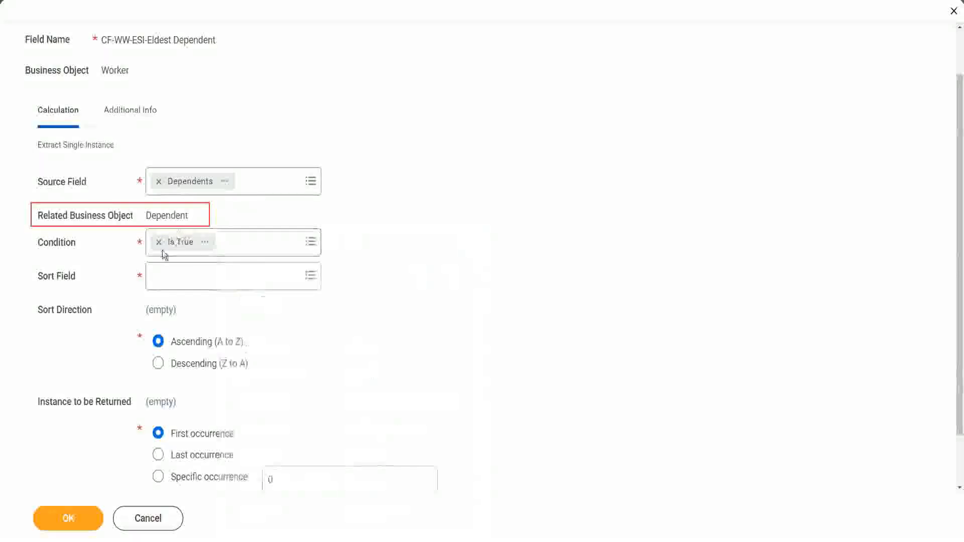
- Set the sort field of the Extract Single Instance calculation to Age
left_click(182, 283)
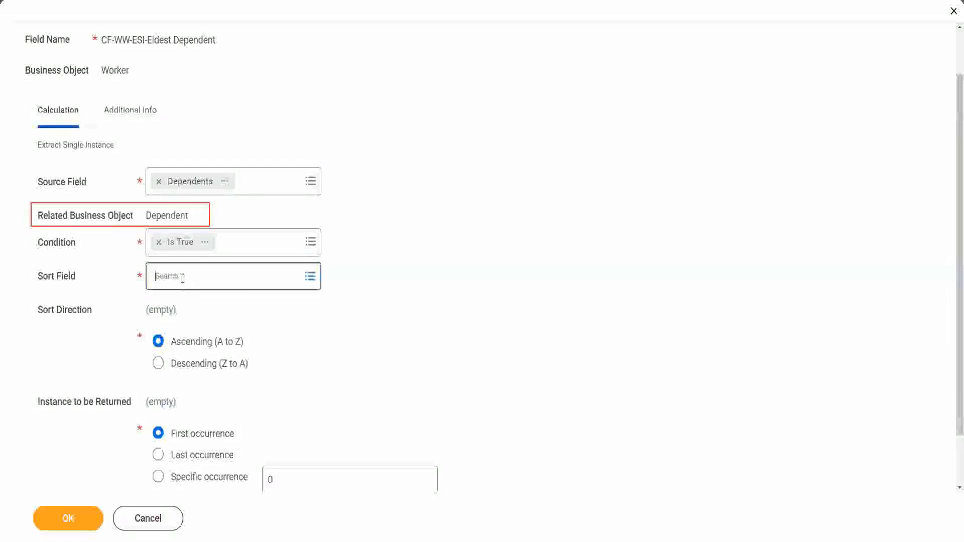
type("a")
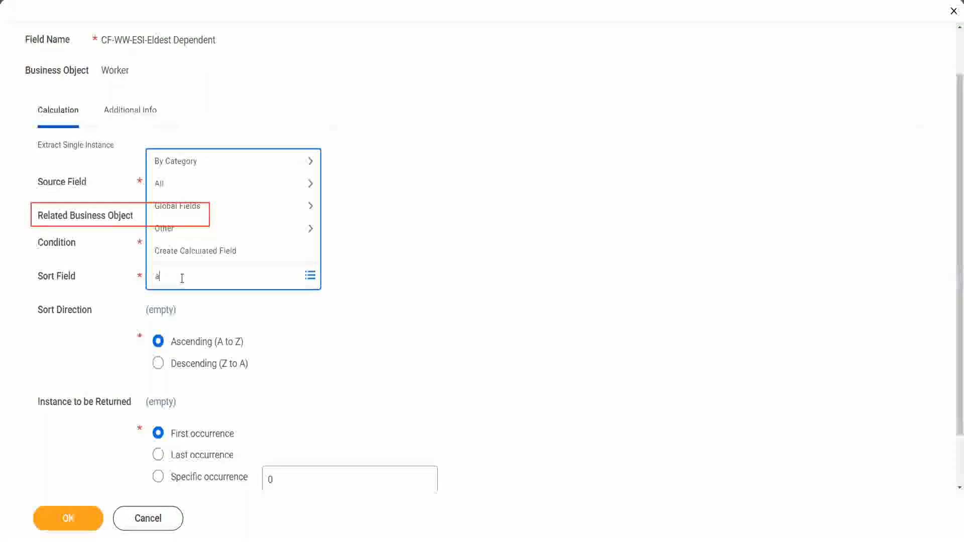
type("ge")
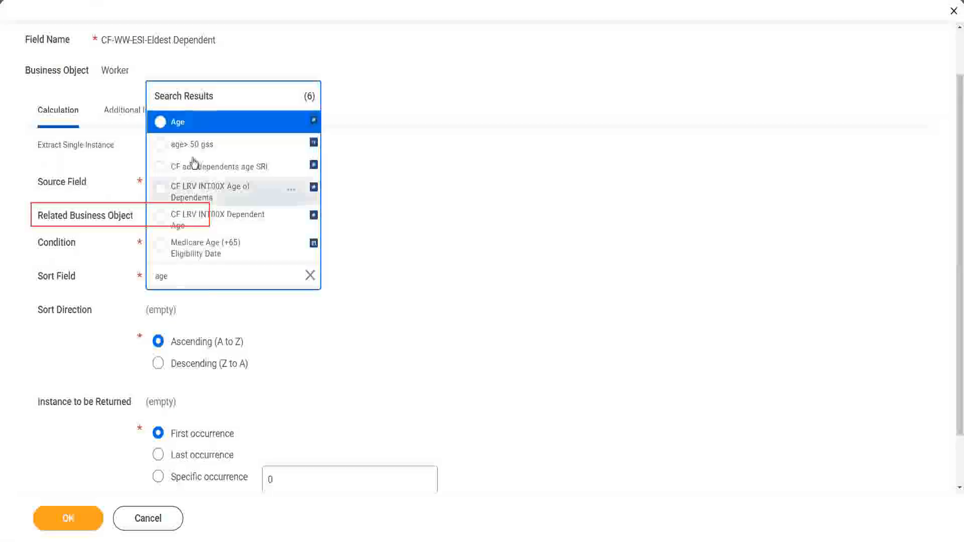
left_click(177, 123)
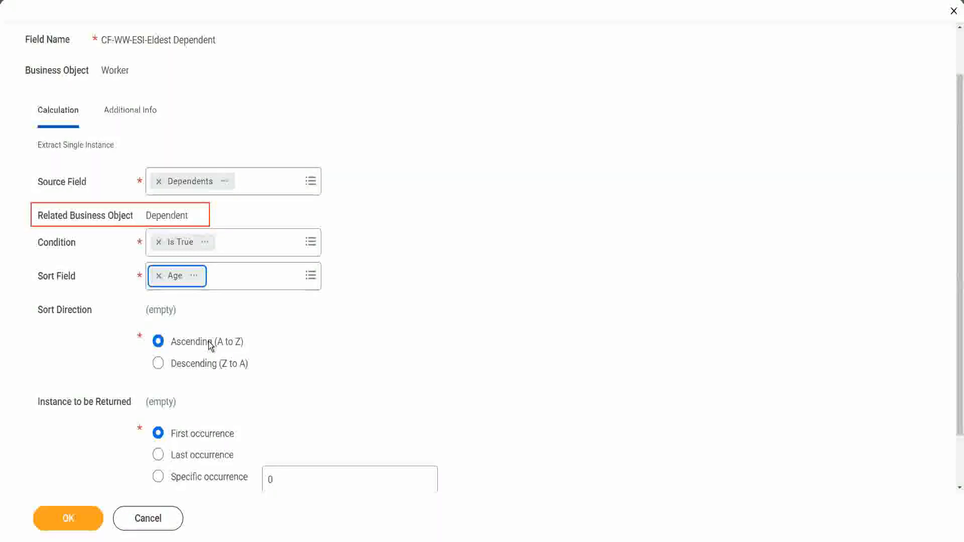
- Set the sort direction to Descending (Z to A), save the calculated field and review its saved settings
left_click(209, 369)
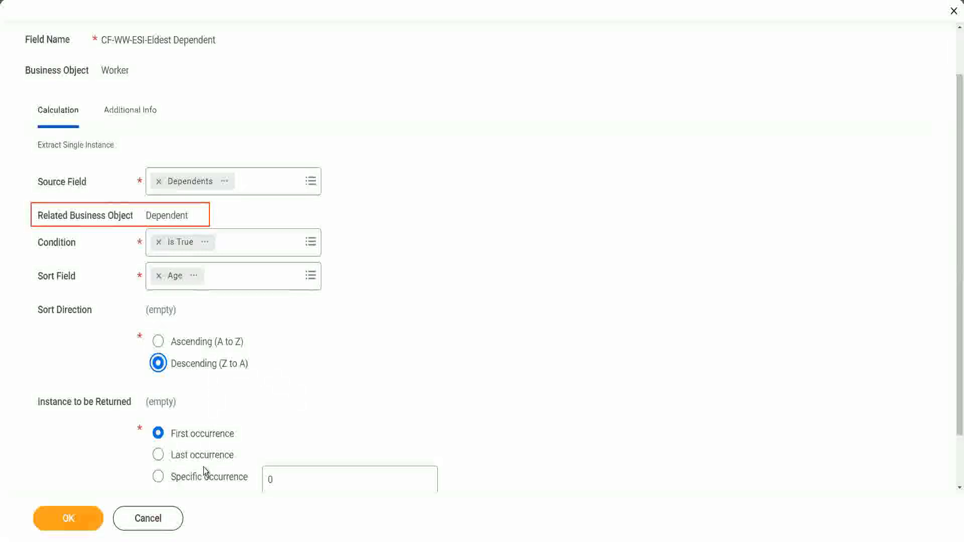
mouse_move(204, 471)
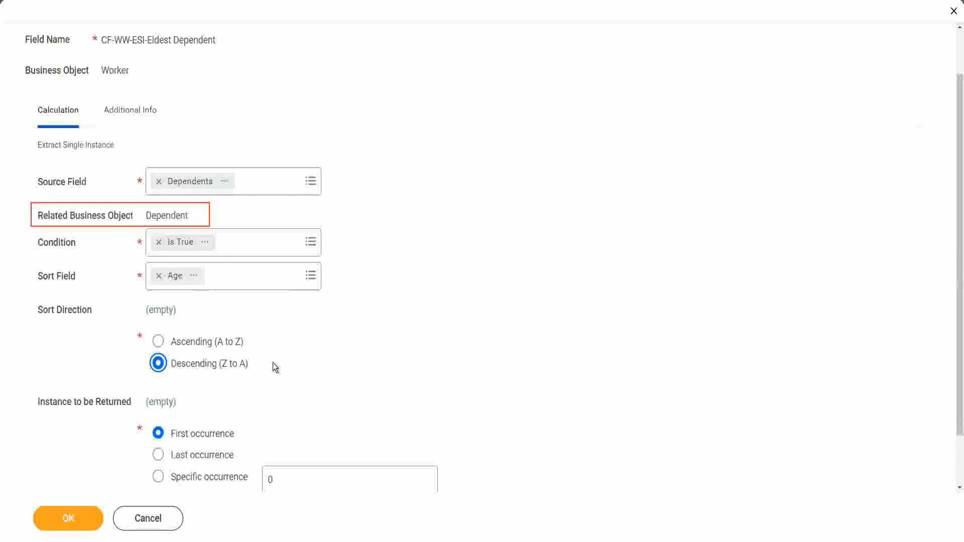
left_click(69, 518)
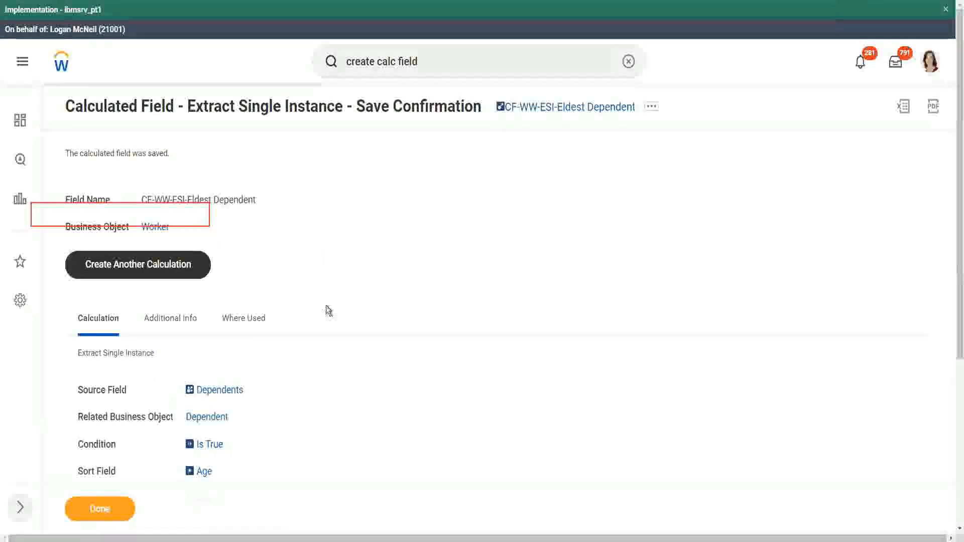
scroll(329, 310, "down", 3)
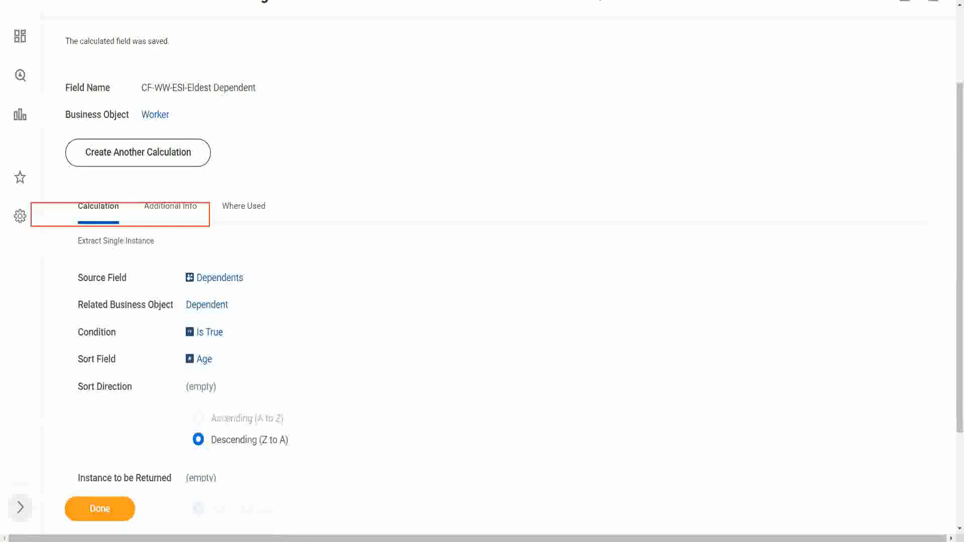
- Switch to the text editor notes and reword the question on line 13 to "How to find the Eldest Dependent Child ??"
key("alt+Tab")
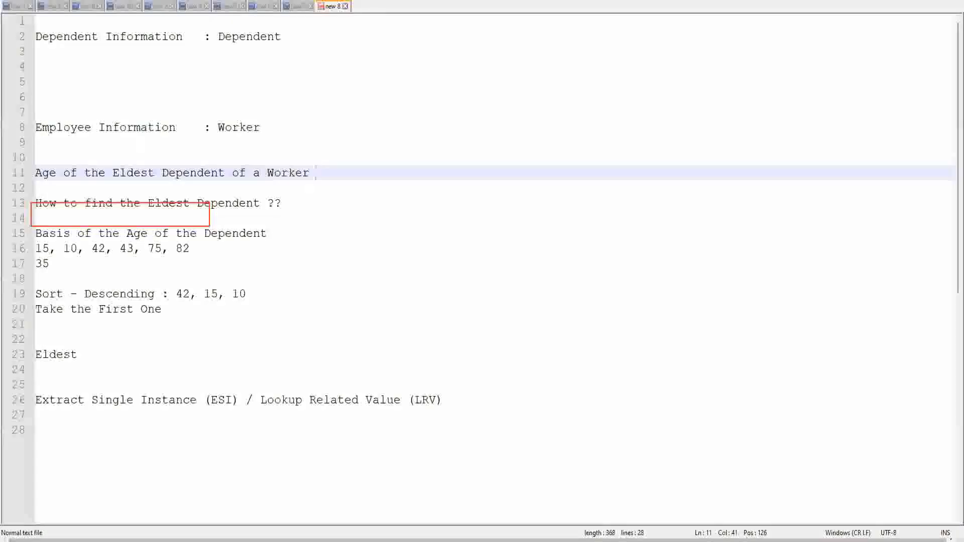
double_click(229, 203)
type("Child ")
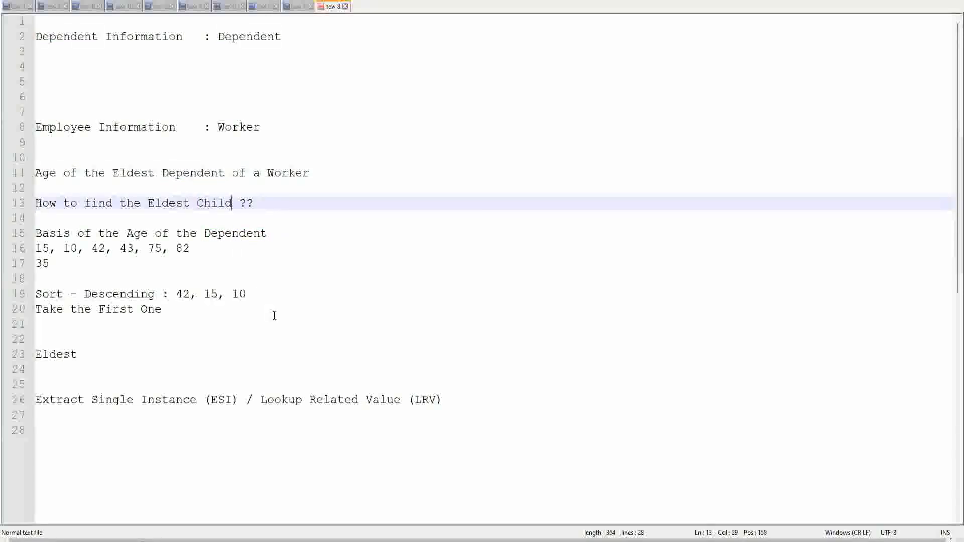
type("as a")
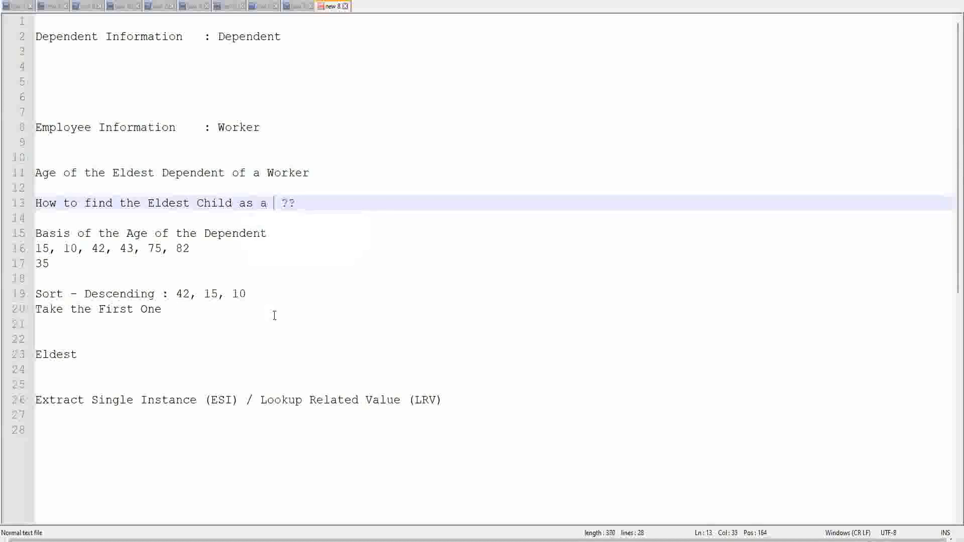
key("BackSpace")
key("BackSpace")
key("BackSpace")
key("BackSpace")
key("BackSpace")
key("BackSpace")
key("BackSpace")
key("BackSpace")
key("BackSpace")
key("BackSpace")
key("BackSpace")
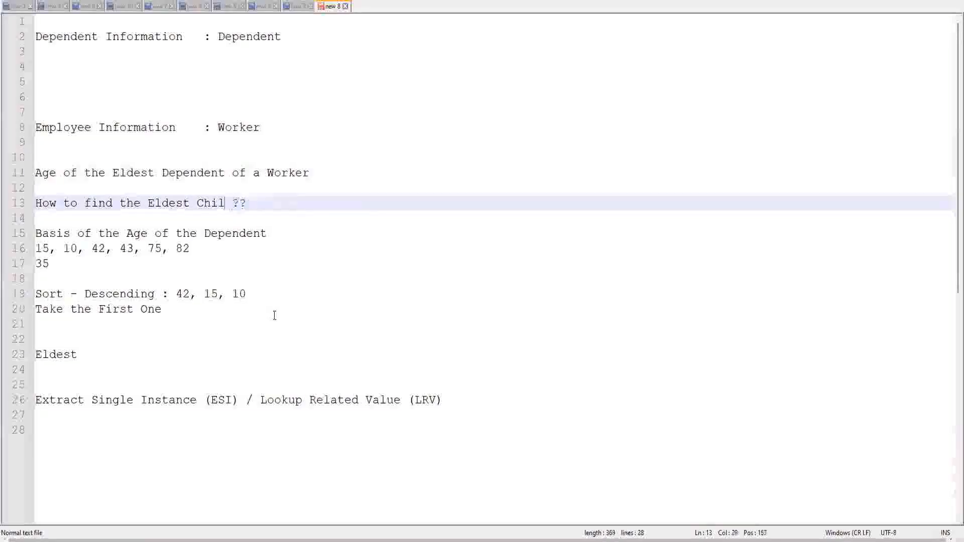
type("Dependent ")
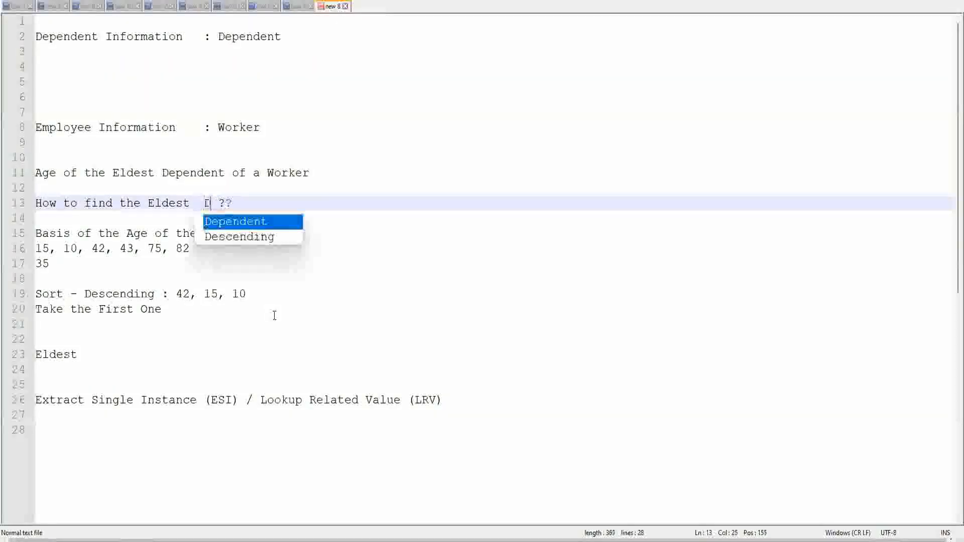
type("Child")
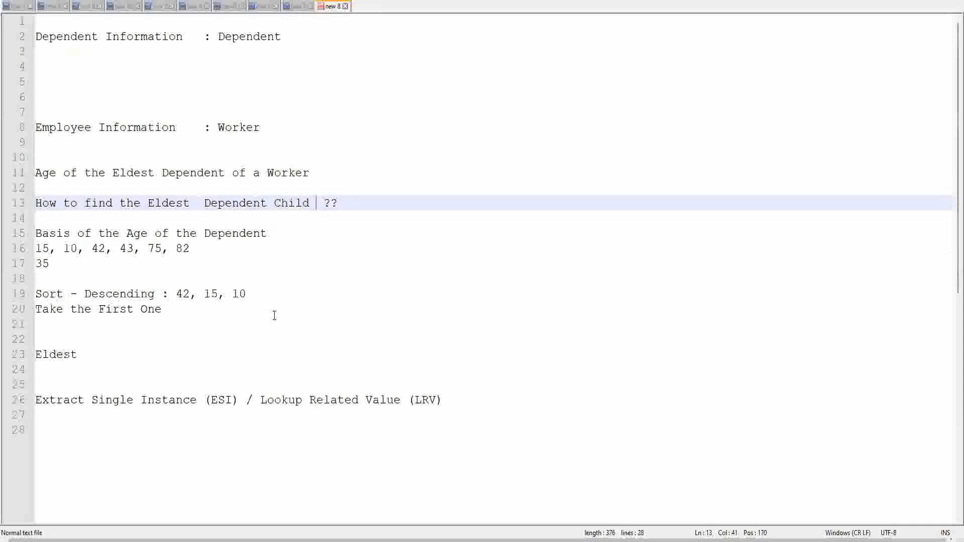
left_click(198, 209)
key("Delete")
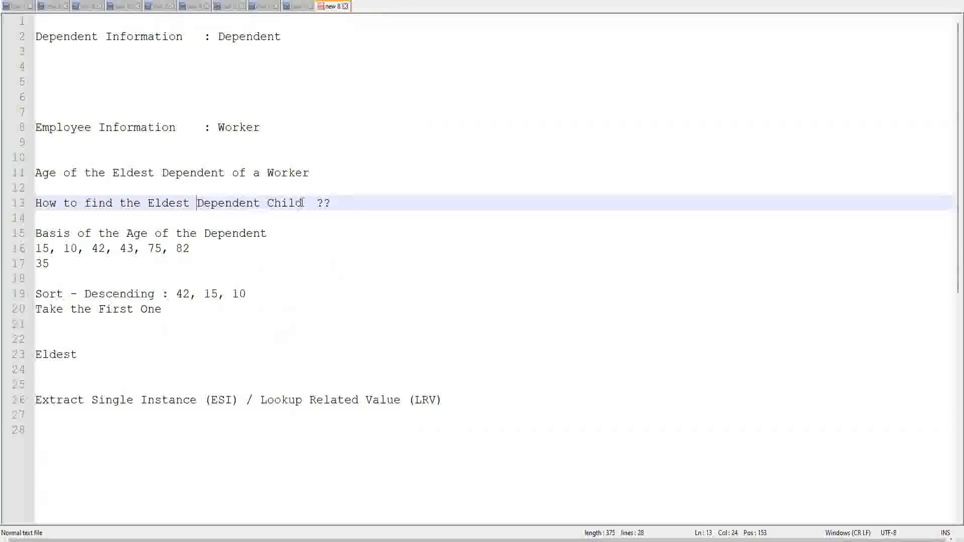
- Highlight the words "Dependent Child" in the notes question to point out the new requirement
left_click_drag(199, 203, 303, 203)
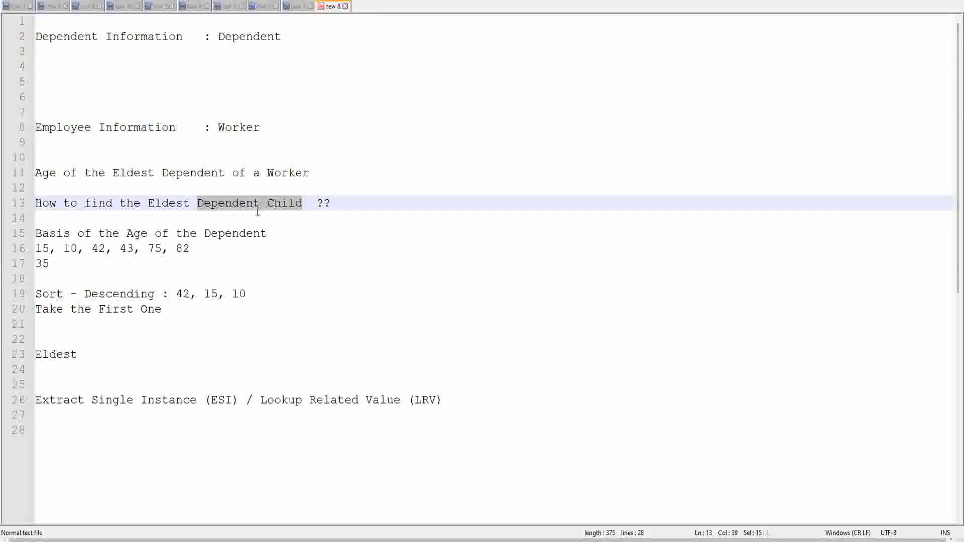
left_click(287, 207)
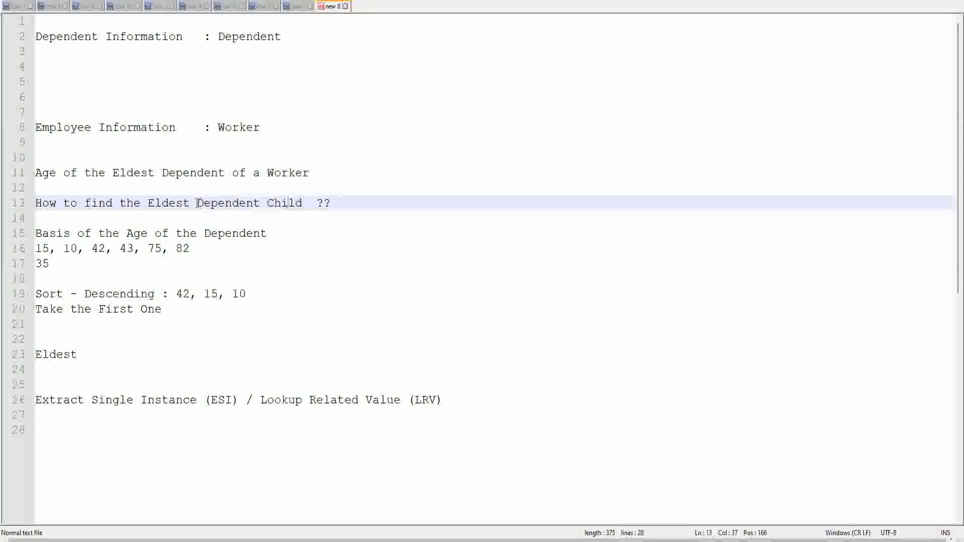
left_click_drag(196, 203, 302, 206)
left_click(294, 203)
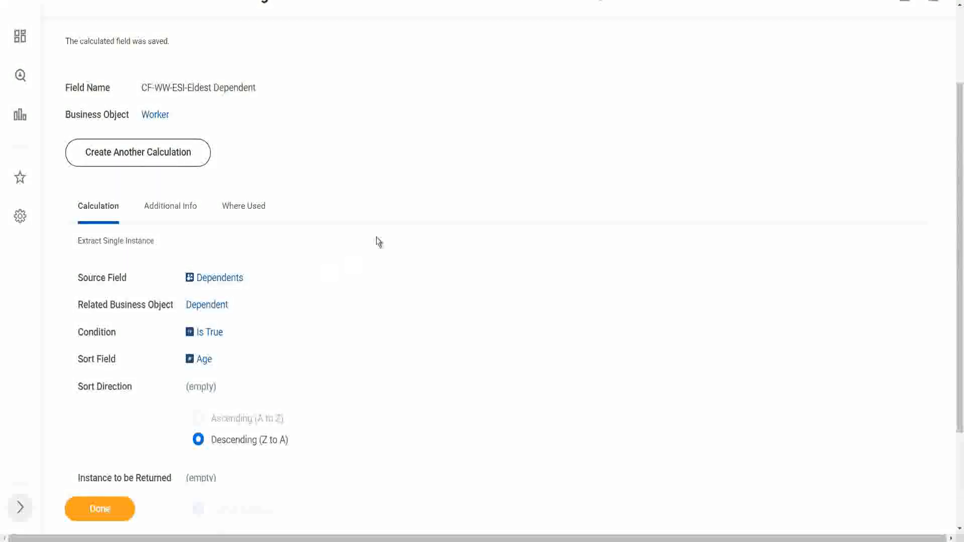
- Switch back to Workday, edit the saved calculated field and rename it CF-WW-ESI-Eldest Dependent Child
scroll(377, 239, "up", 3)
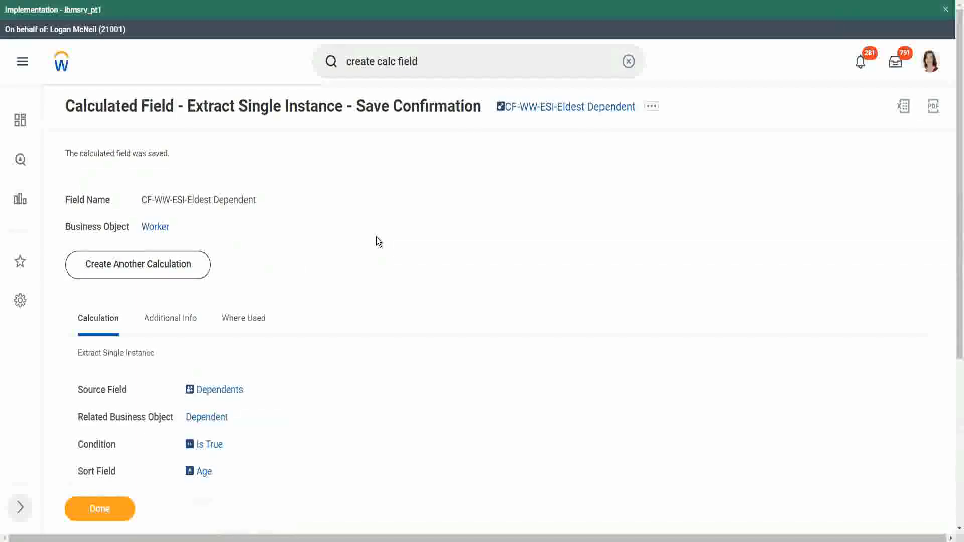
scroll(378, 241, "down", 3)
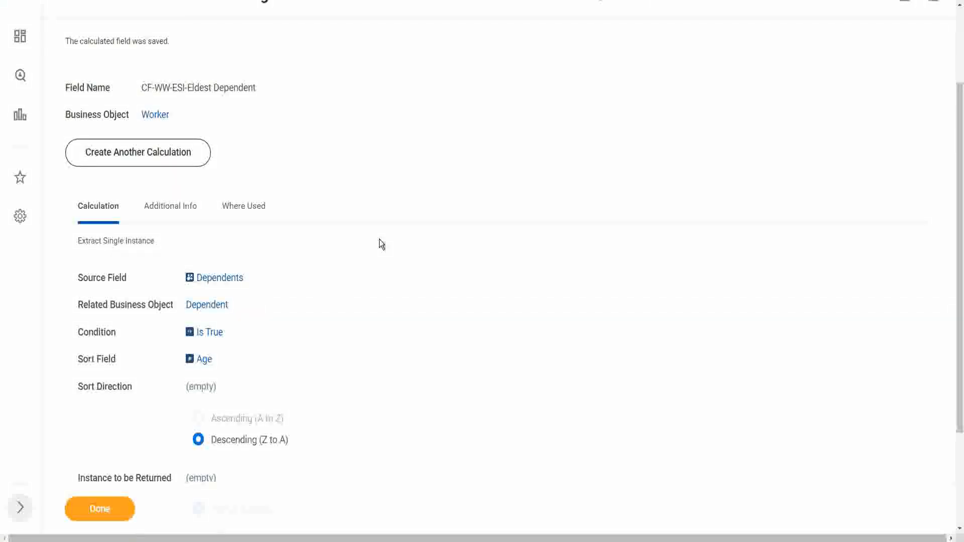
scroll(379, 240, "up", 2)
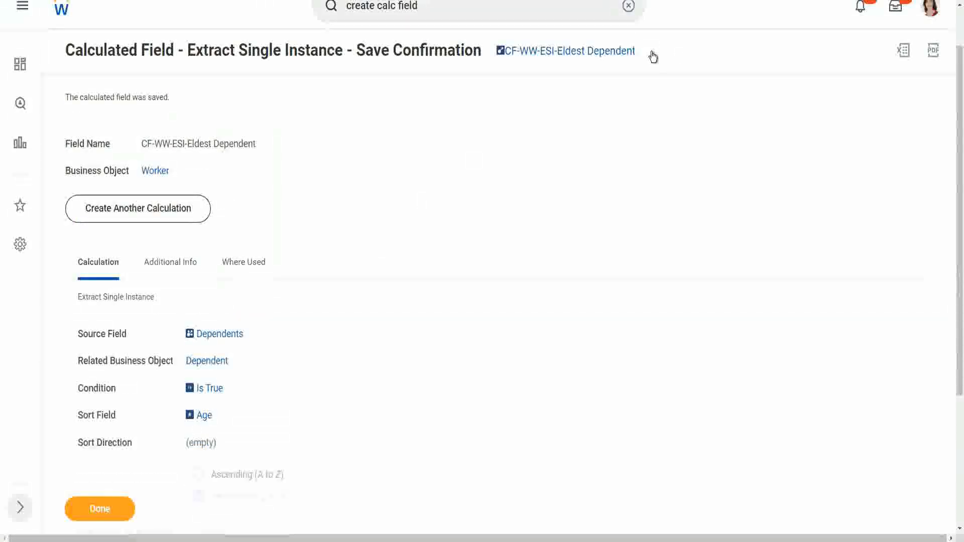
left_click(652, 66)
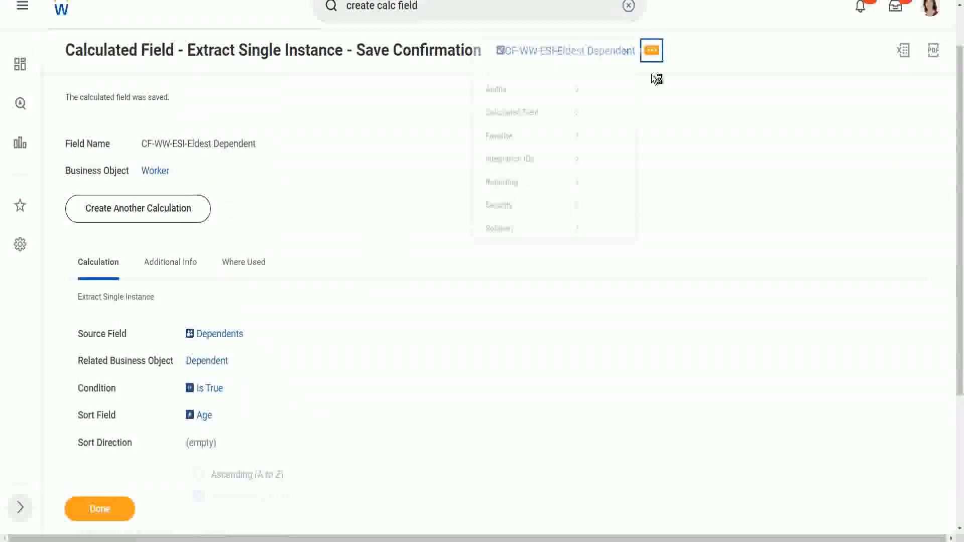
mouse_move(516, 116)
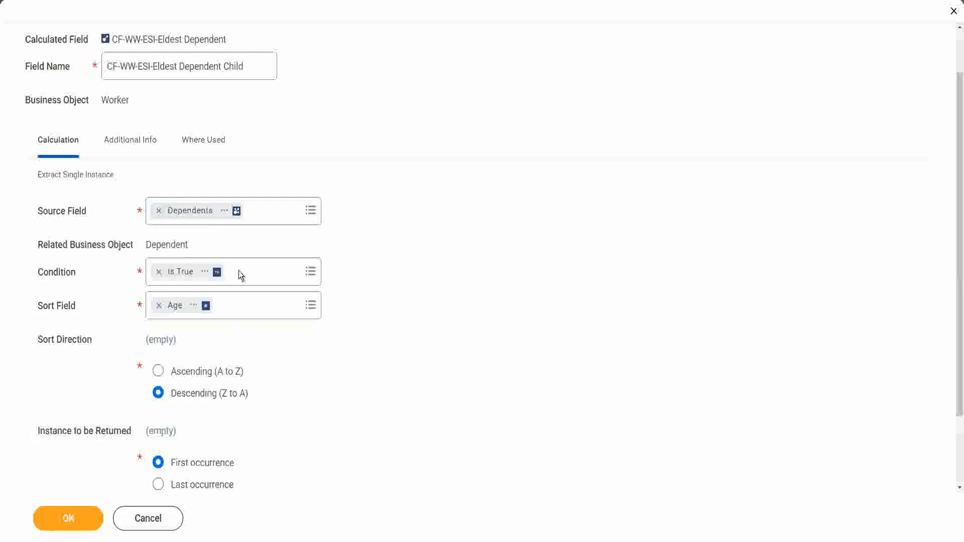
- Open the choices for the condition of the Extract Single Instance calculation
left_click(45, 273)
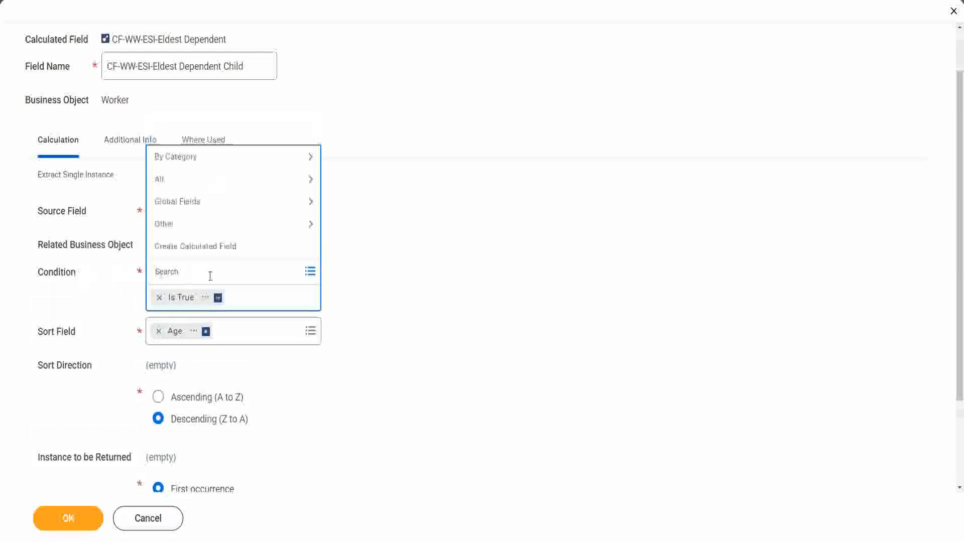